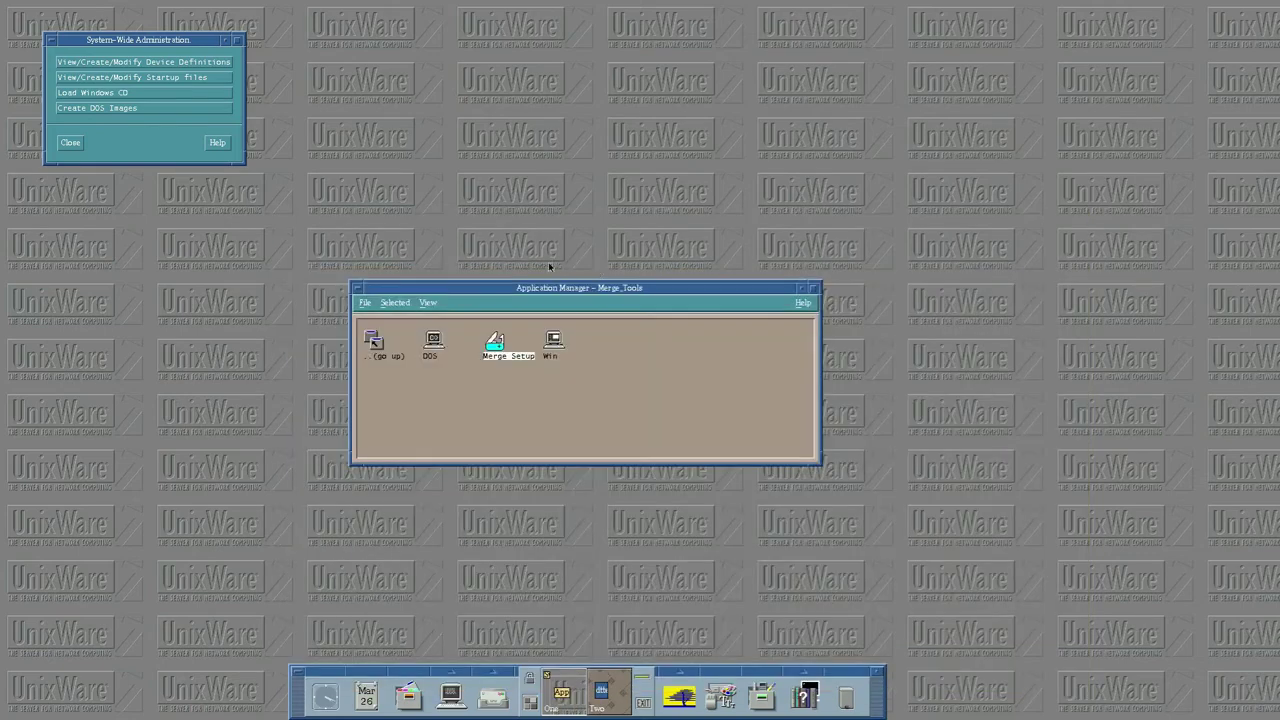
# Close the Merge_Tools Application Manager and System-Wide Administration windows, then exit Merge Setup
pyautogui.doubleClick(357, 291)
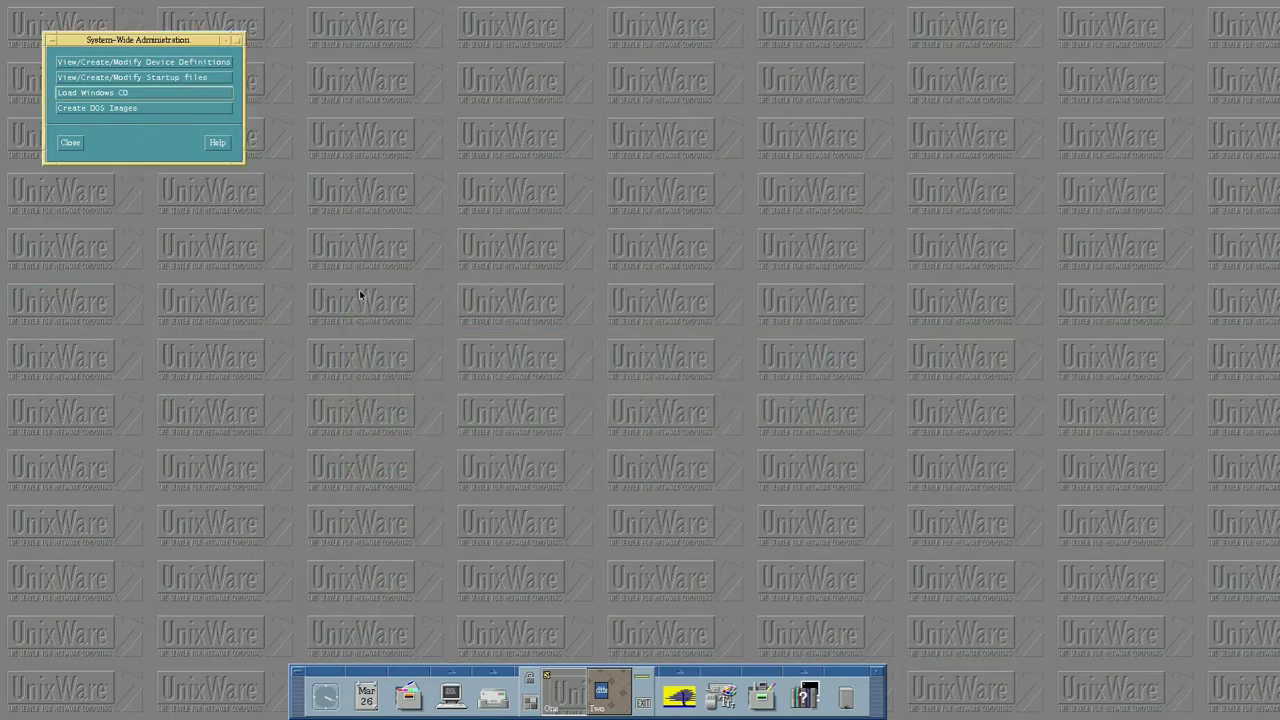
pyautogui.click(69, 145)
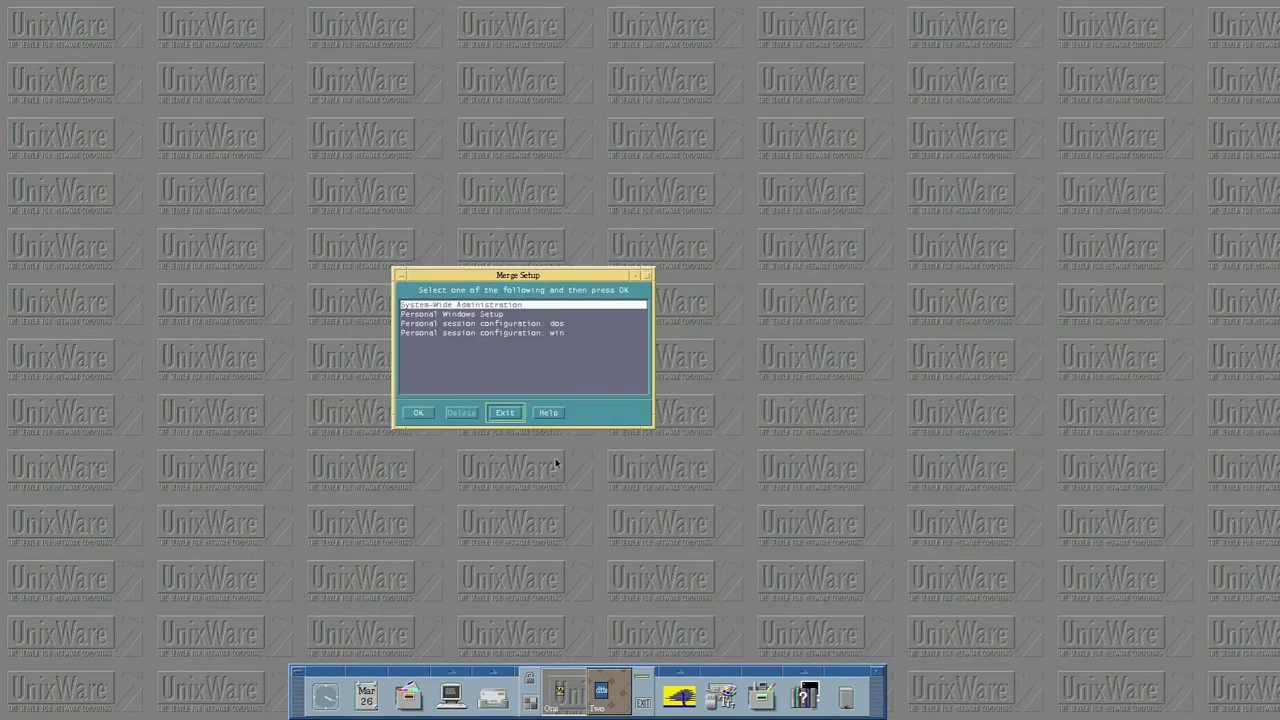
pyautogui.click(503, 412)
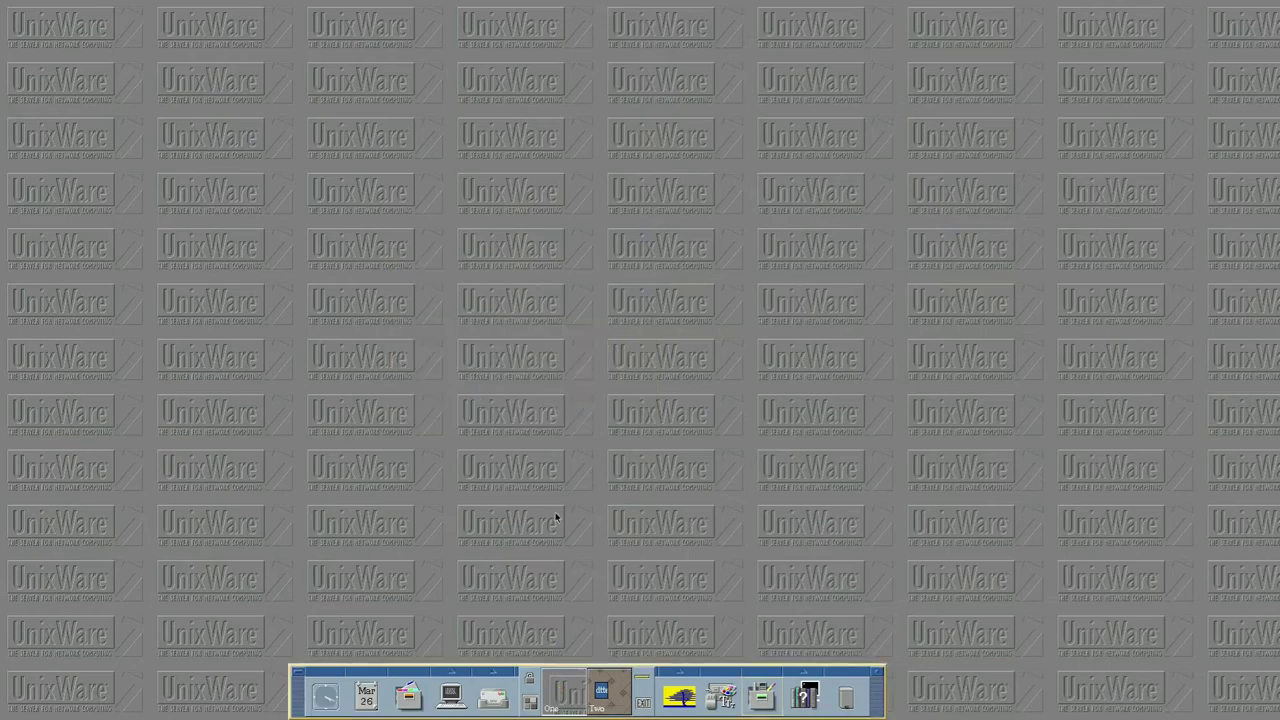
# Log out of the current desktop session and log in with the regular user account's name and password
pyautogui.click(645, 705)
pyautogui.click(538, 424)
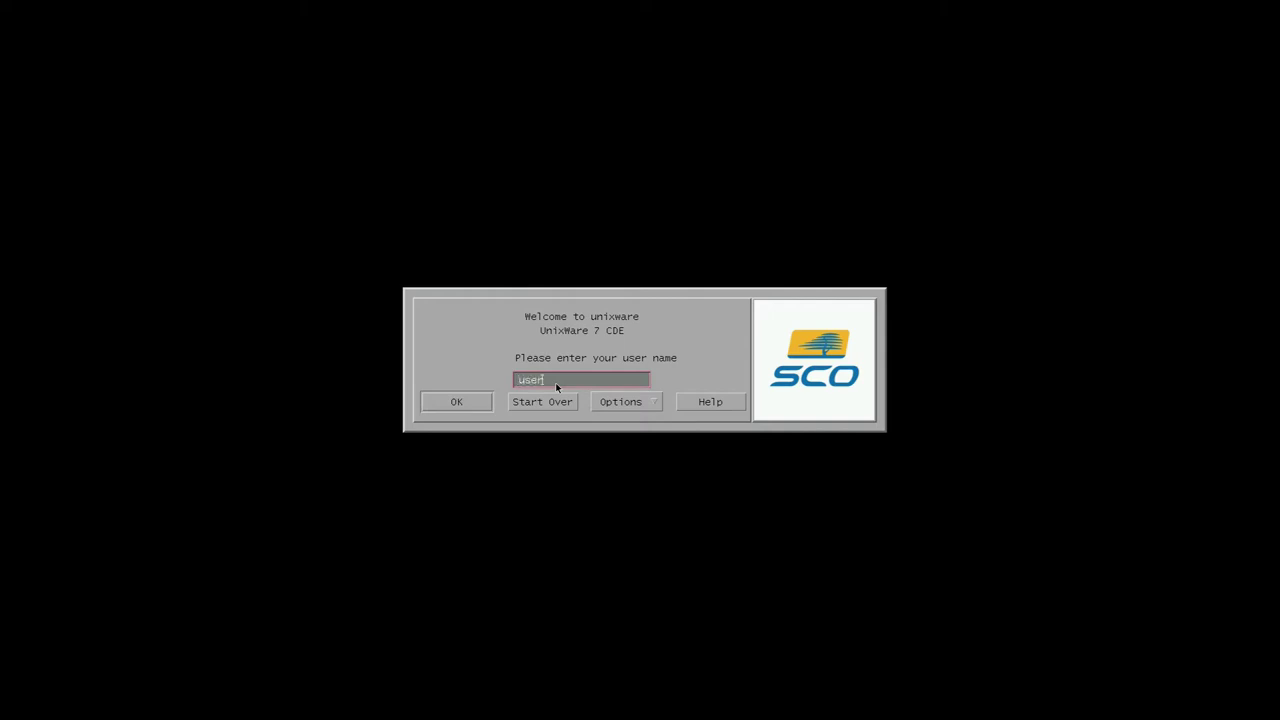
pyautogui.press('Return')
pyautogui.press('Return')
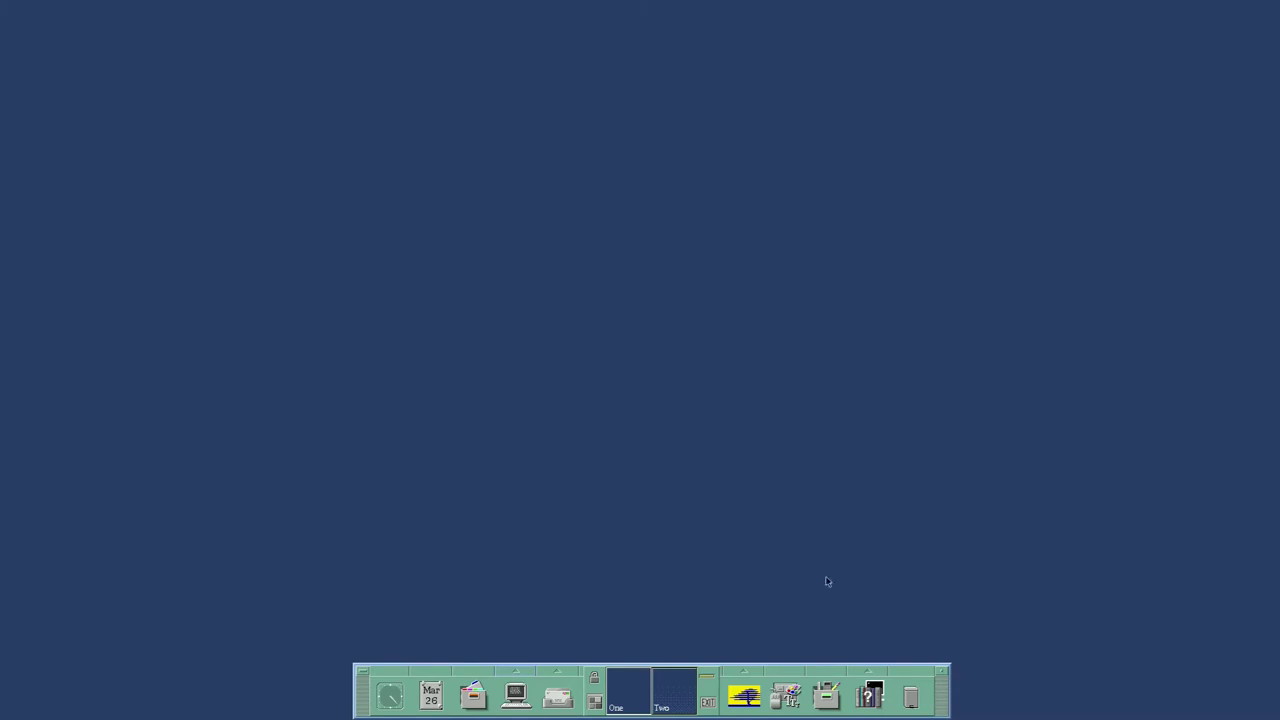
# Open Merge Setup from the Merge_Tools group of the Application Manager and move its window to the middle of the desktop
pyautogui.click(824, 692)
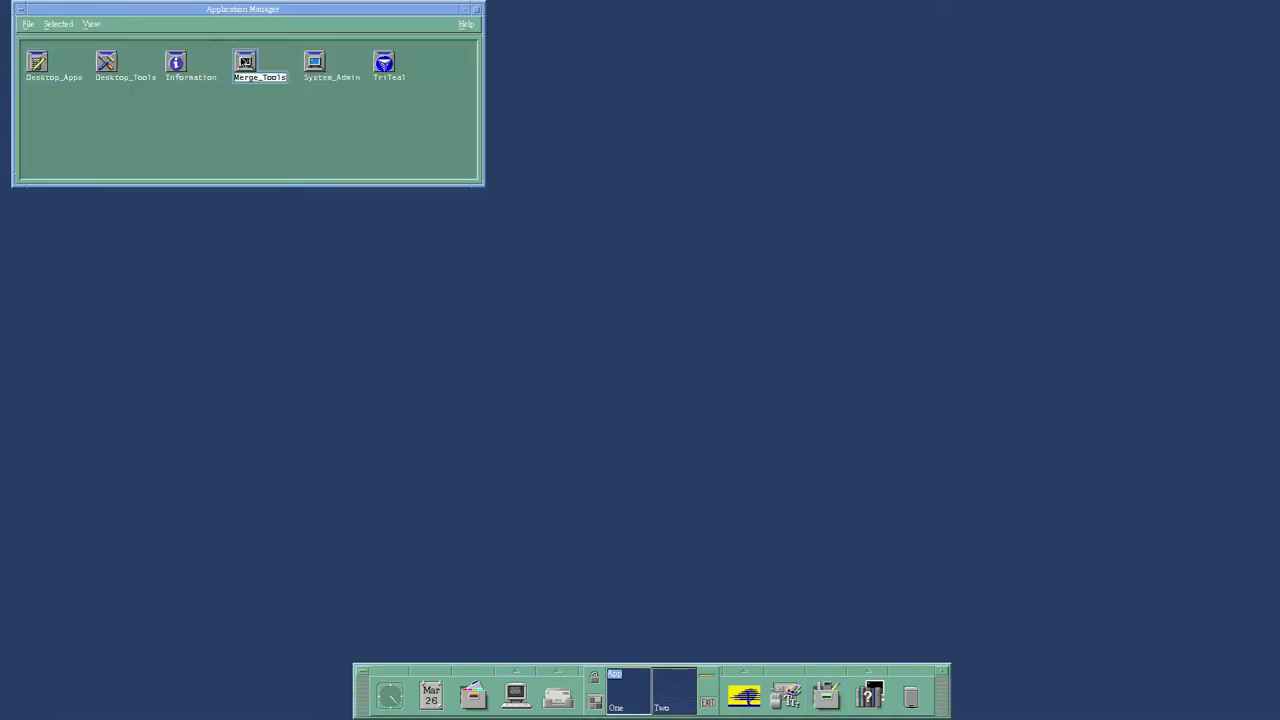
pyautogui.doubleClick(244, 60)
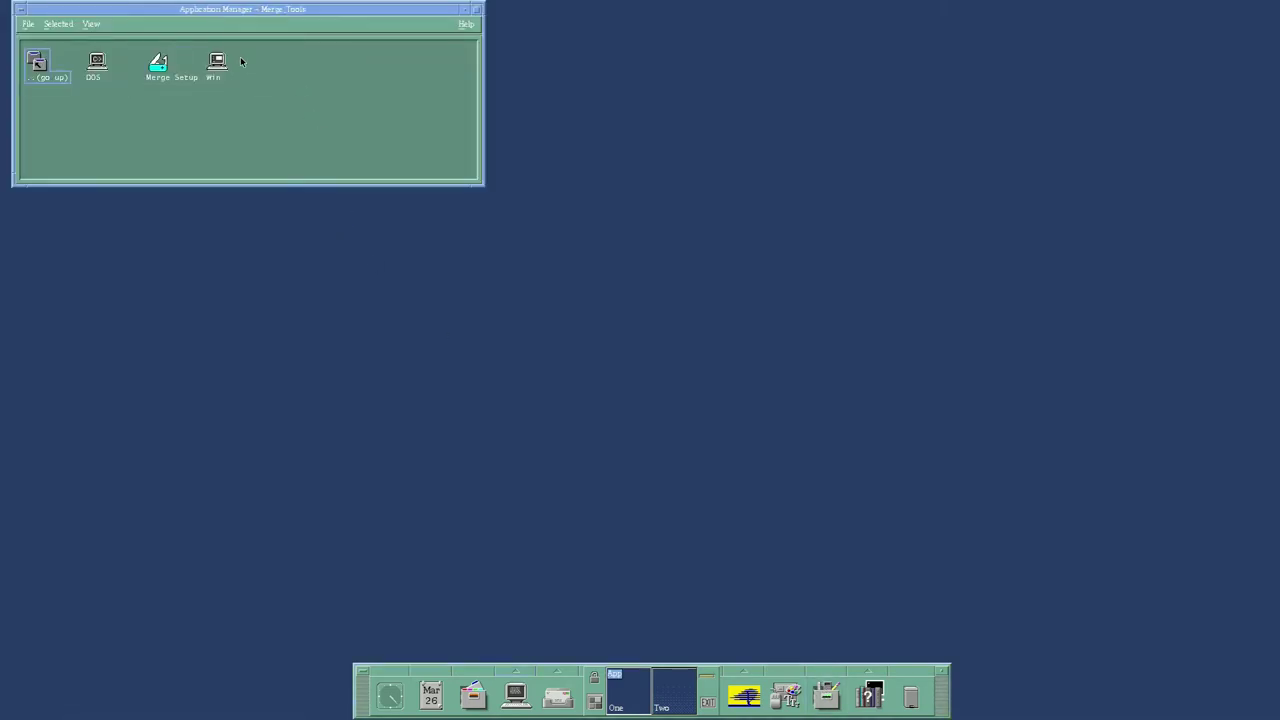
pyautogui.doubleClick(163, 75)
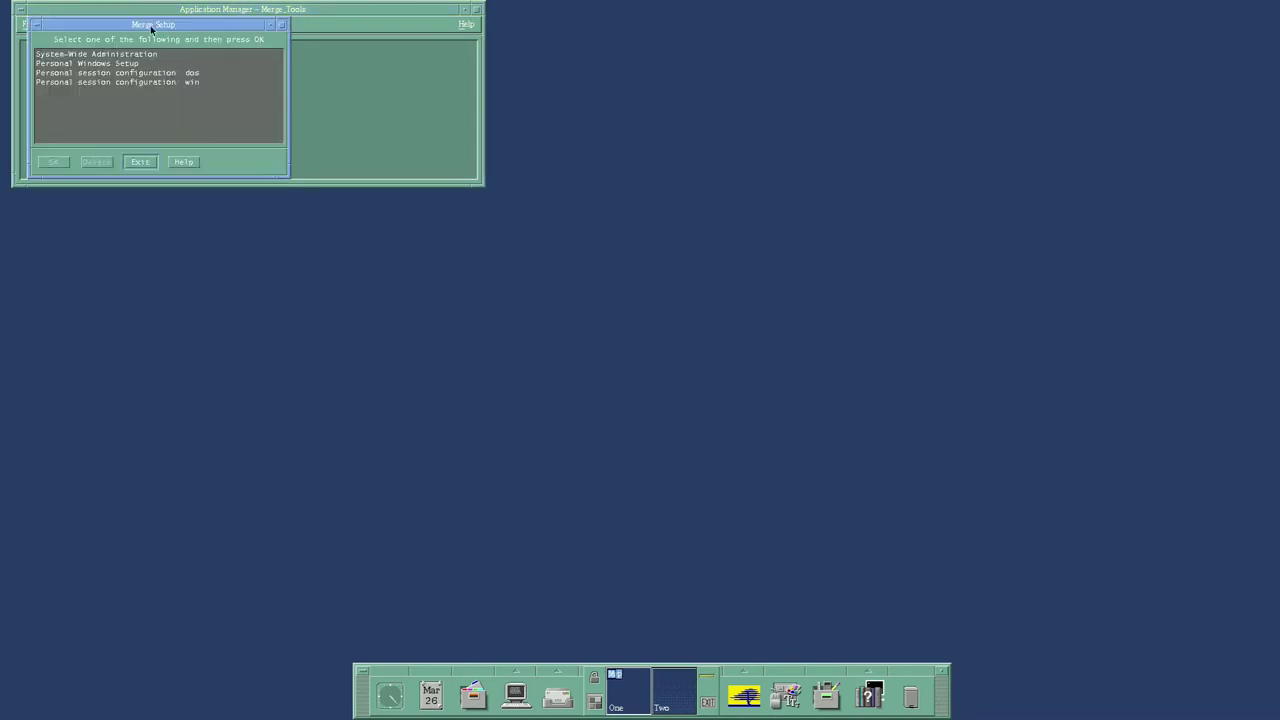
pyautogui.moveTo(152, 27); pyautogui.dragTo(630, 323)
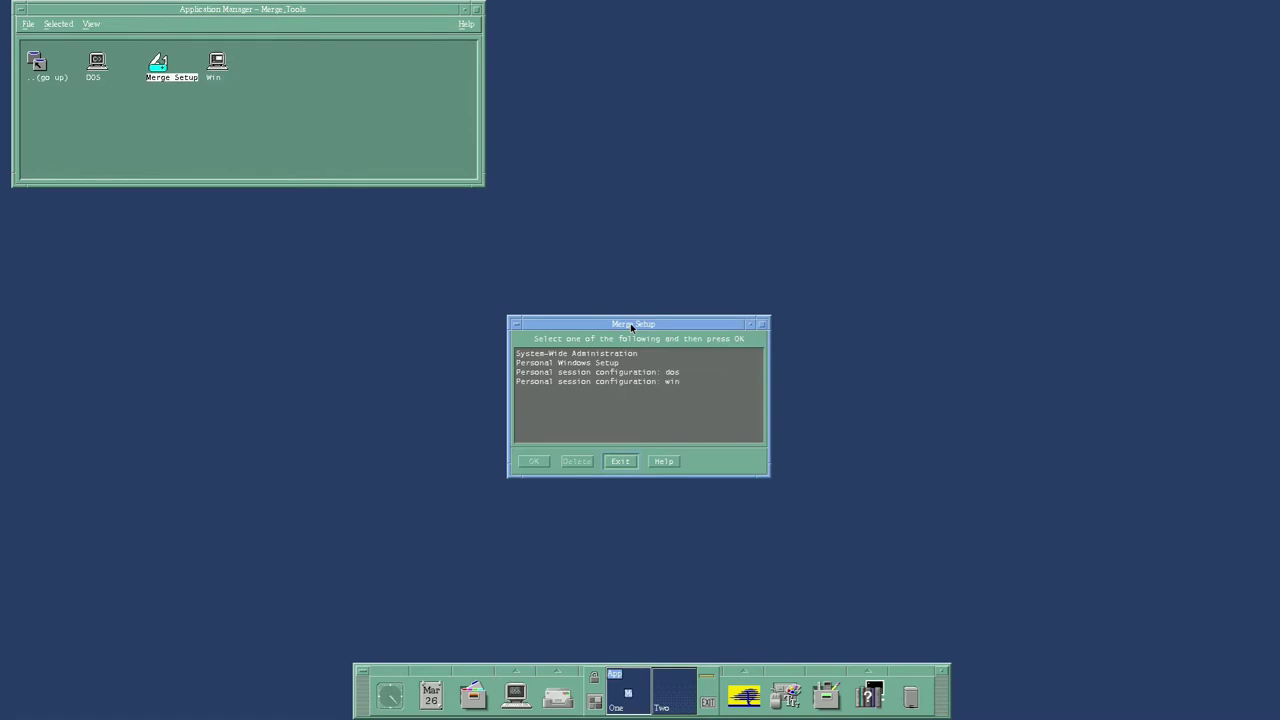
# Start installing a personal copy of Windows 95/98/Me through Personal Windows Setup and spread the installer windows apart
pyautogui.click(588, 366)
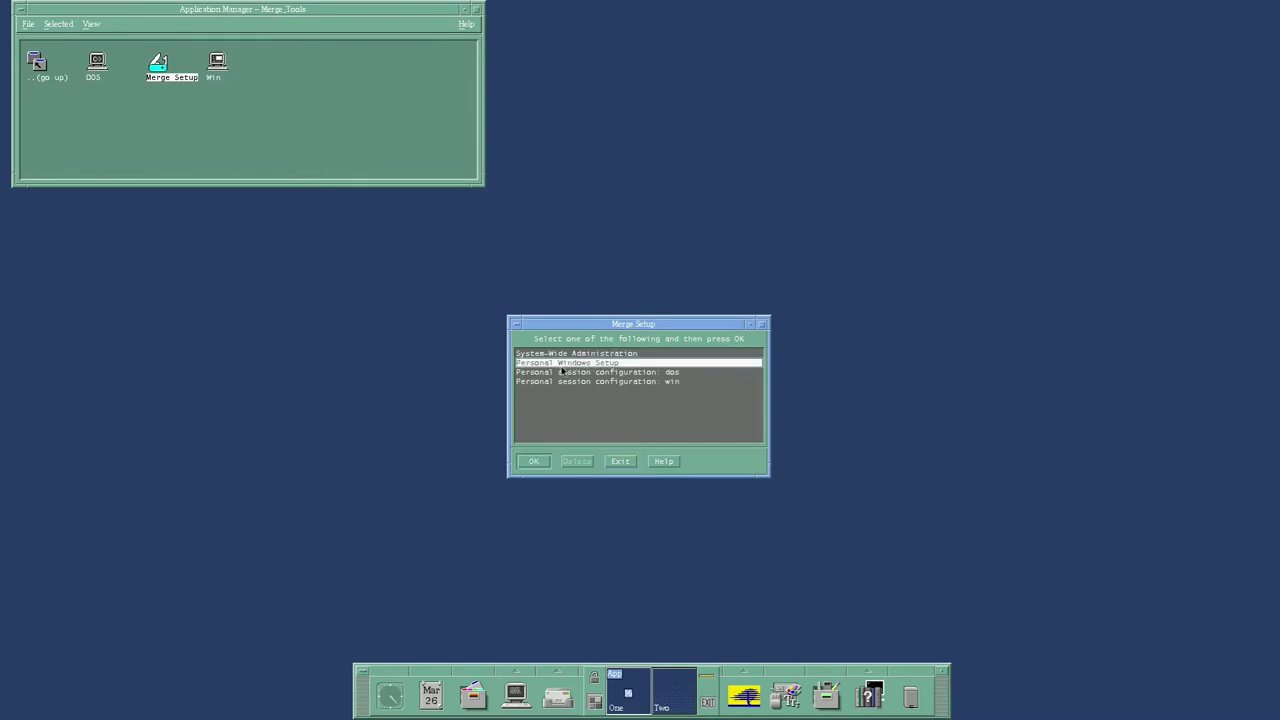
pyautogui.click(534, 462)
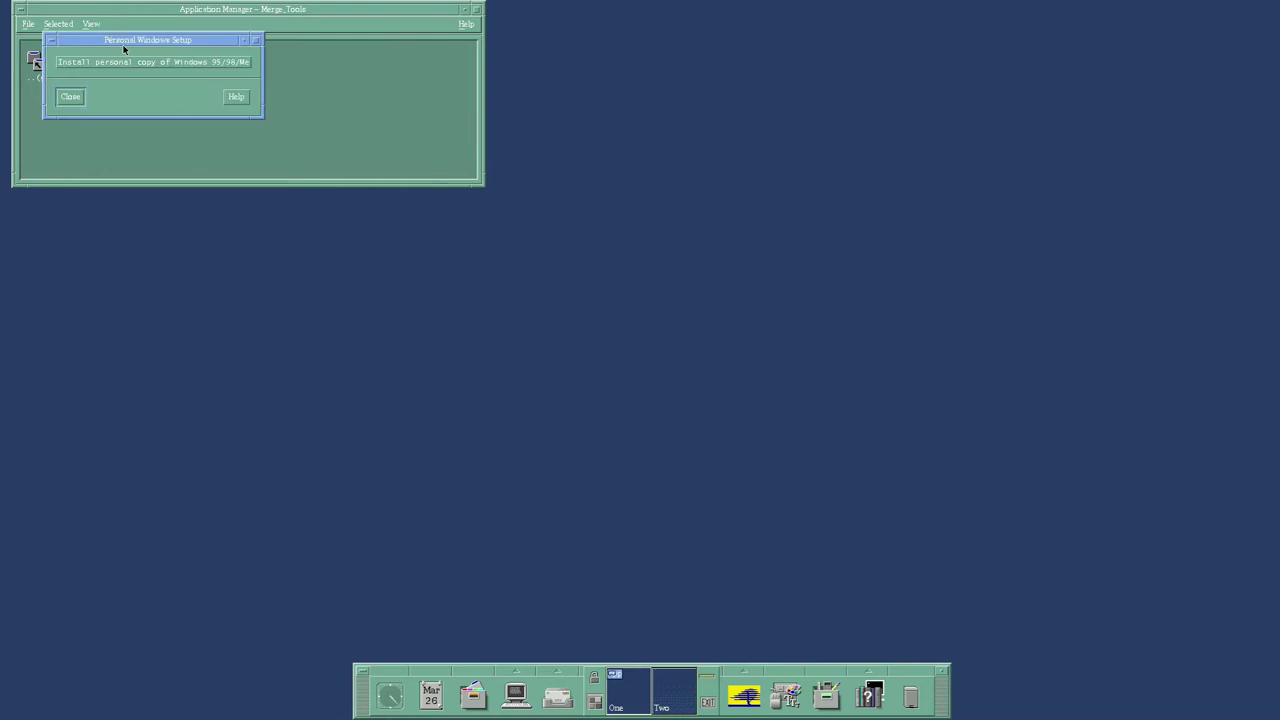
pyautogui.moveTo(127, 39); pyautogui.dragTo(568, 327)
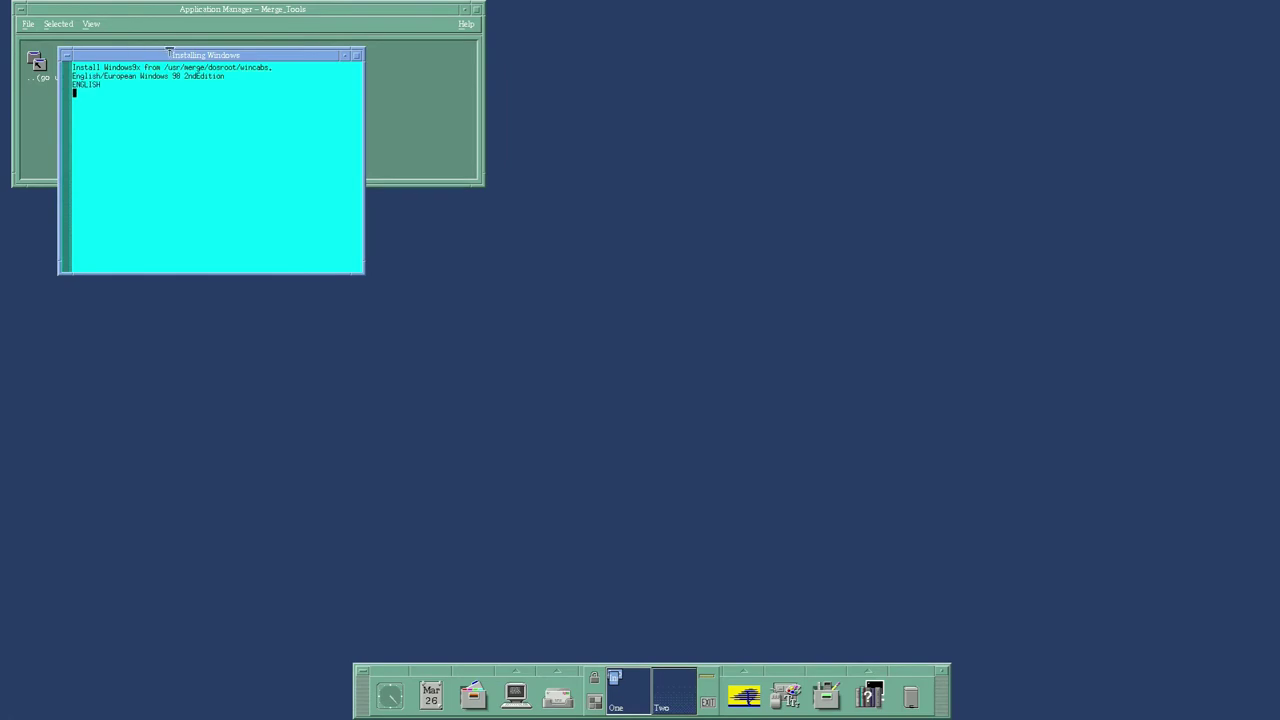
pyautogui.moveTo(185, 69); pyautogui.dragTo(476, 187)
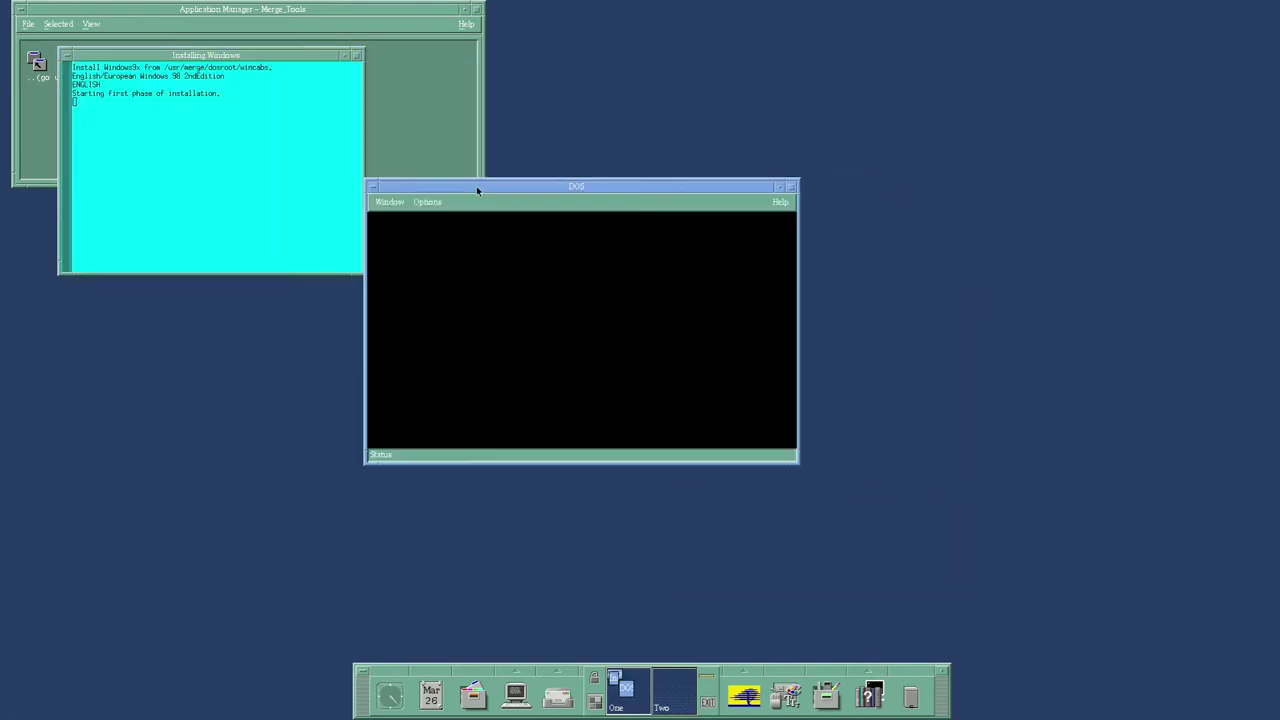
pyautogui.moveTo(166, 58); pyautogui.dragTo(153, 234)
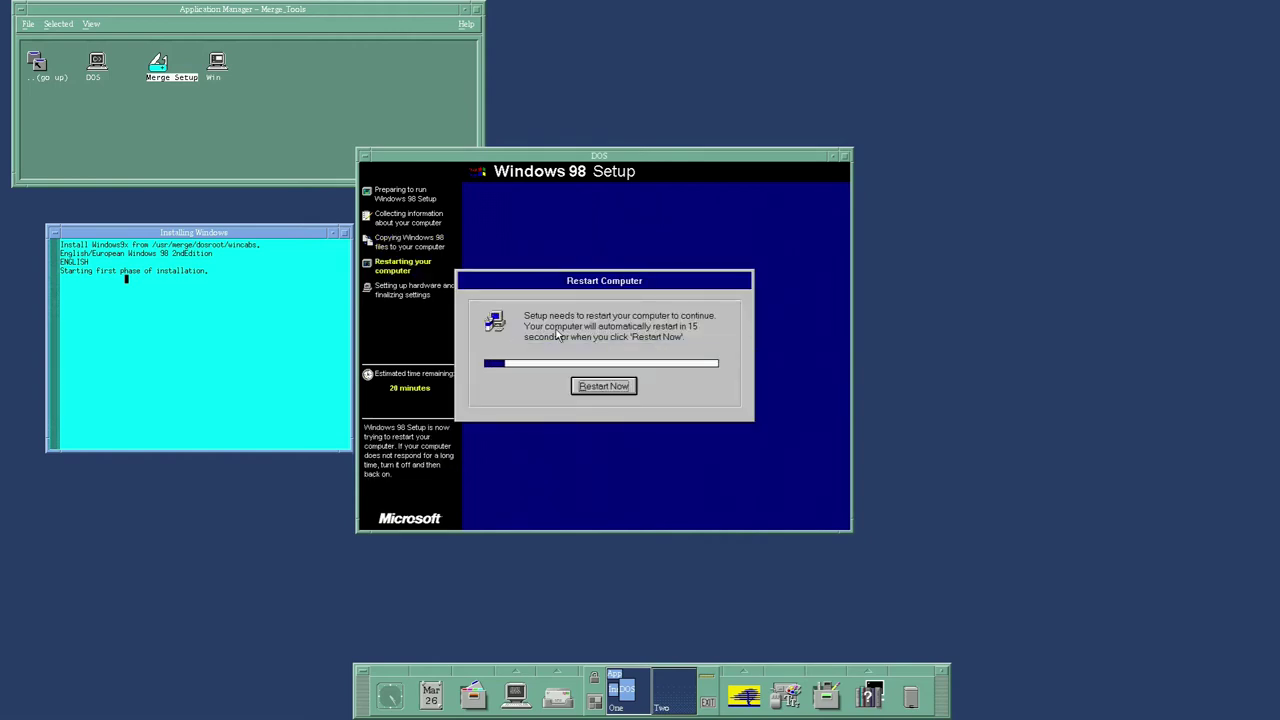
# Restart immediately from Windows 98 Setup's first phase and move the reopened Windows session away from the other windows
pyautogui.click(606, 386)
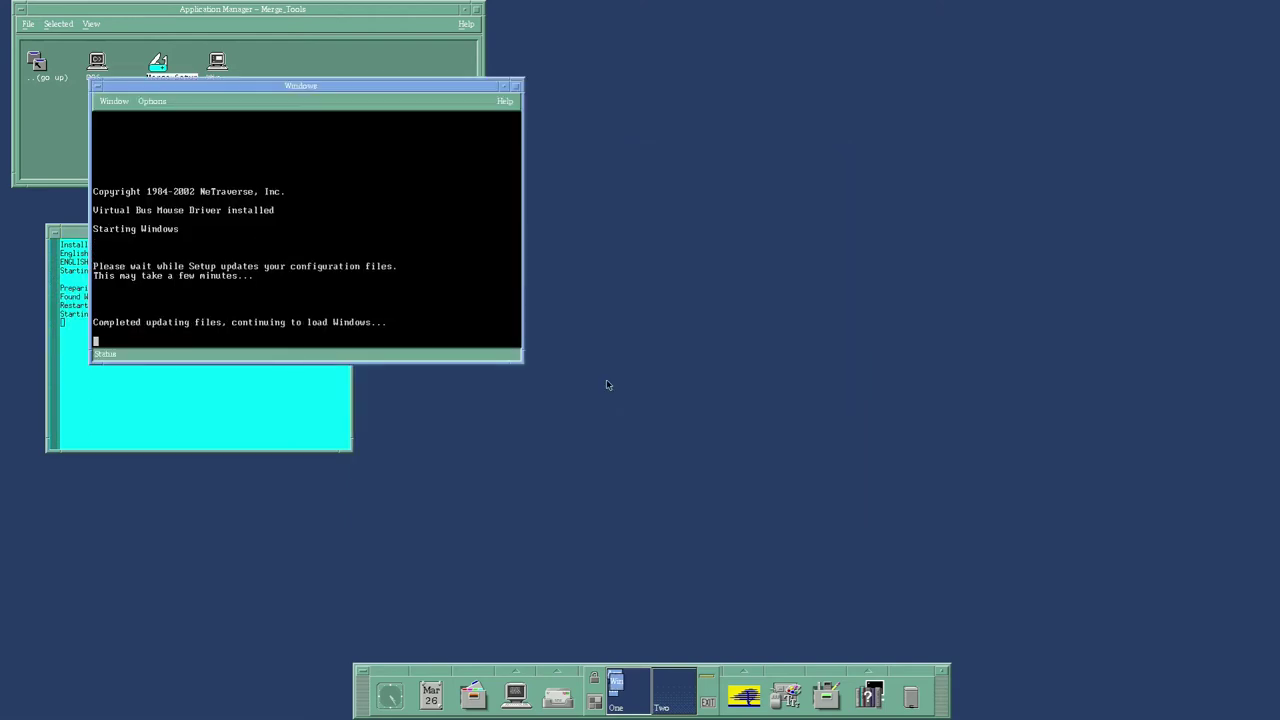
pyautogui.moveTo(399, 86); pyautogui.dragTo(732, 207)
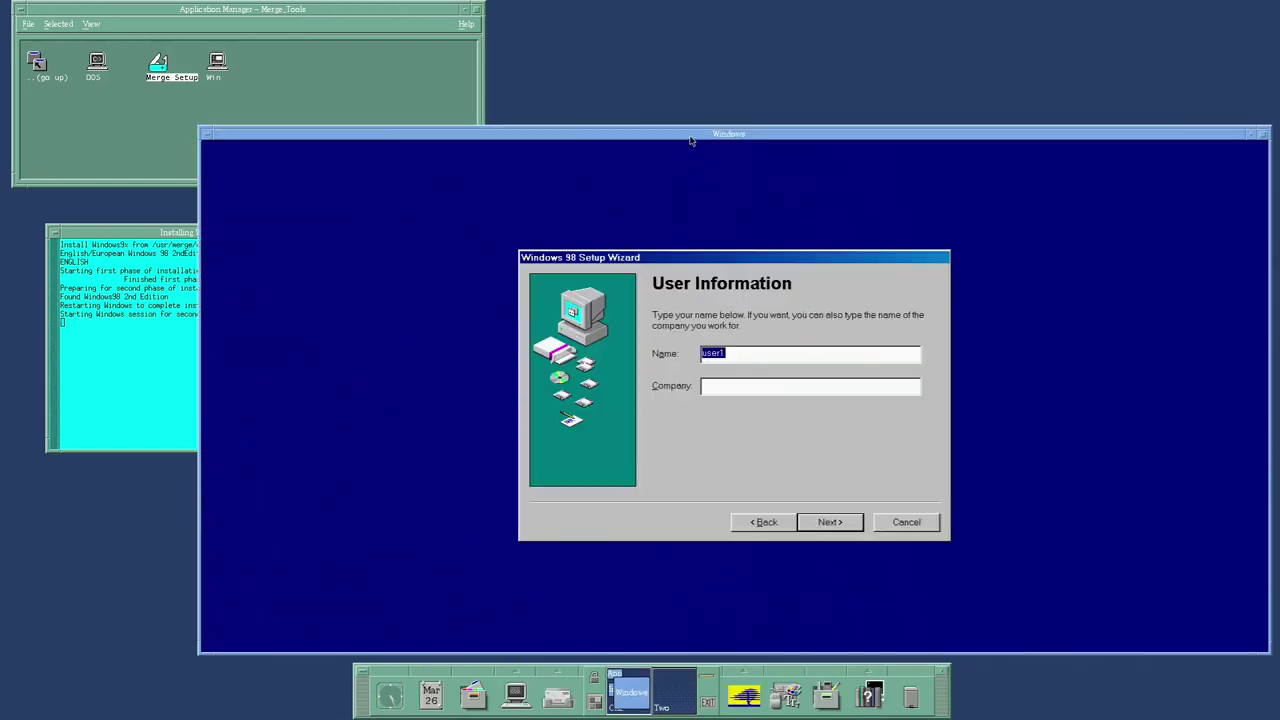
# Enter none as the company in the Windows 98 Setup Wizard, keep the prefilled name, and accept the License Agreement
pyautogui.click(719, 389)
pyautogui.write('none')
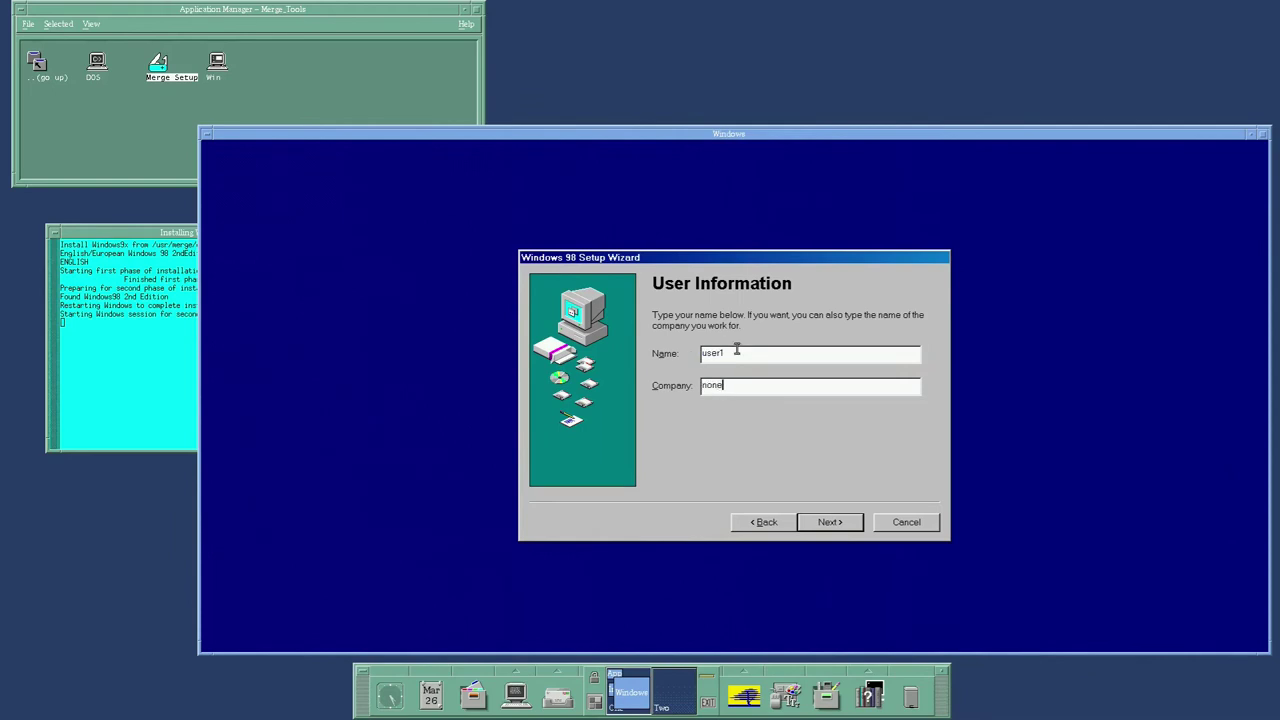
pyautogui.press('Return')
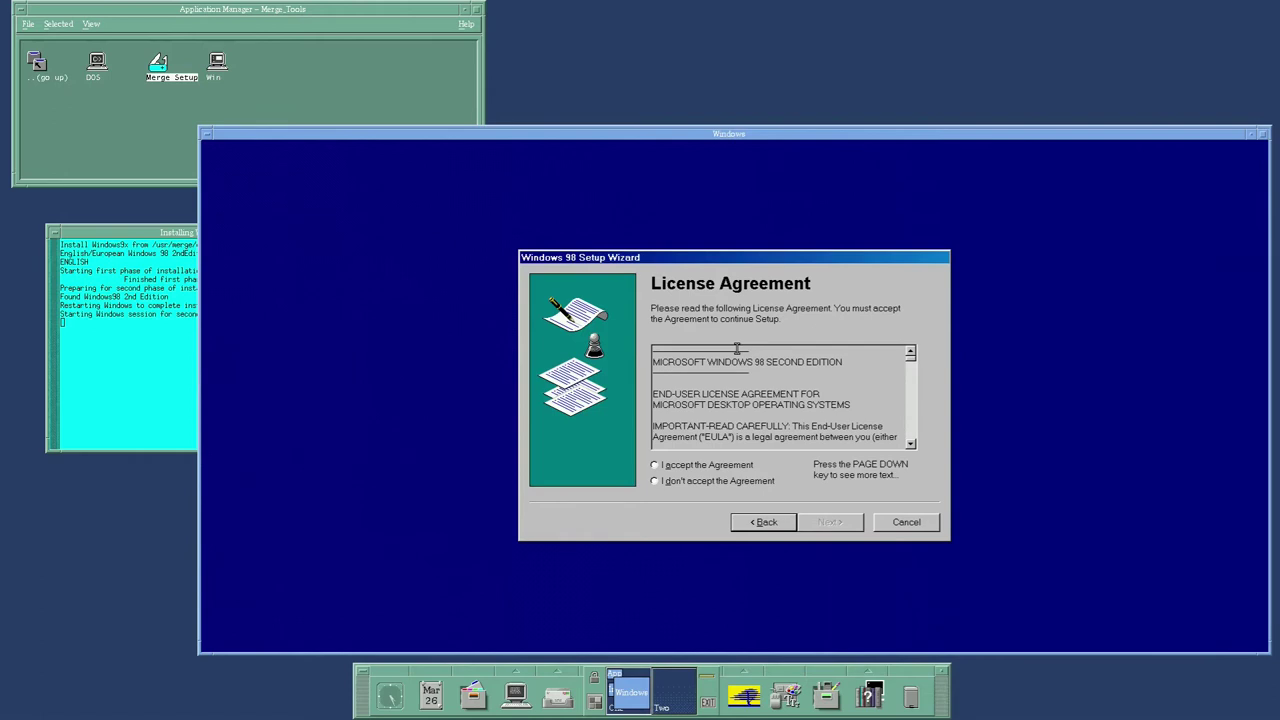
pyautogui.click(679, 465)
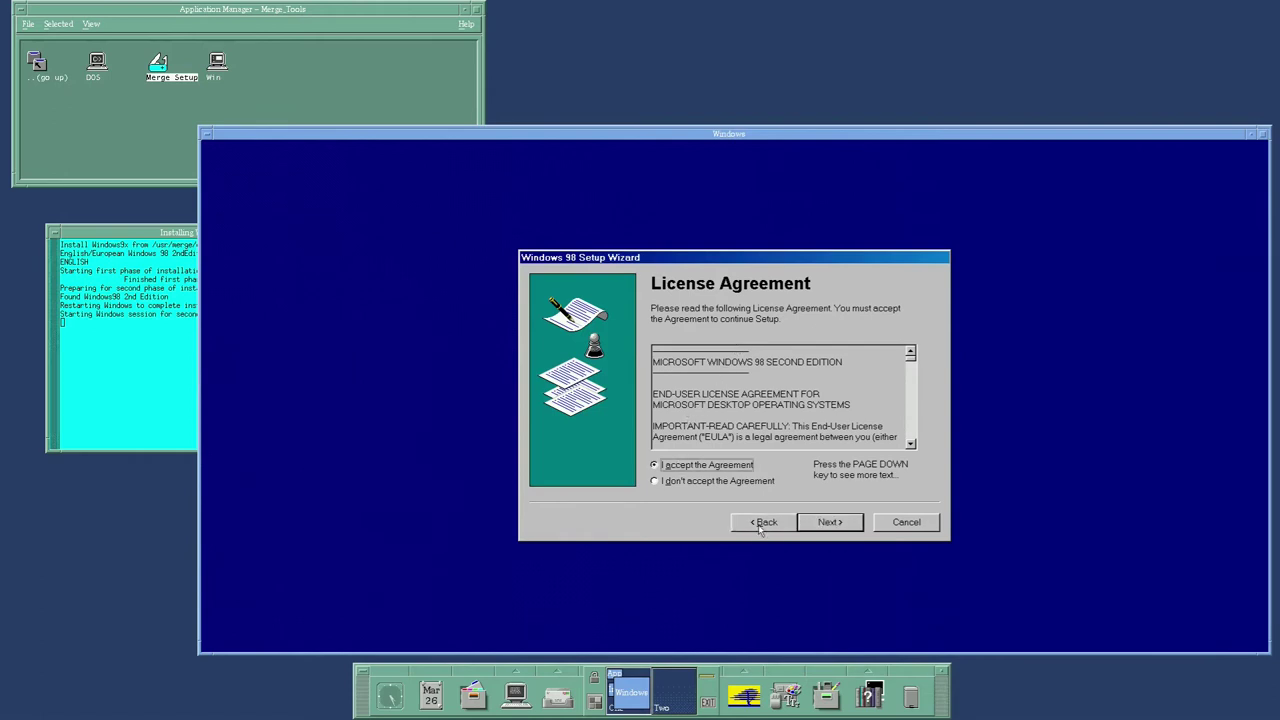
pyautogui.click(829, 528)
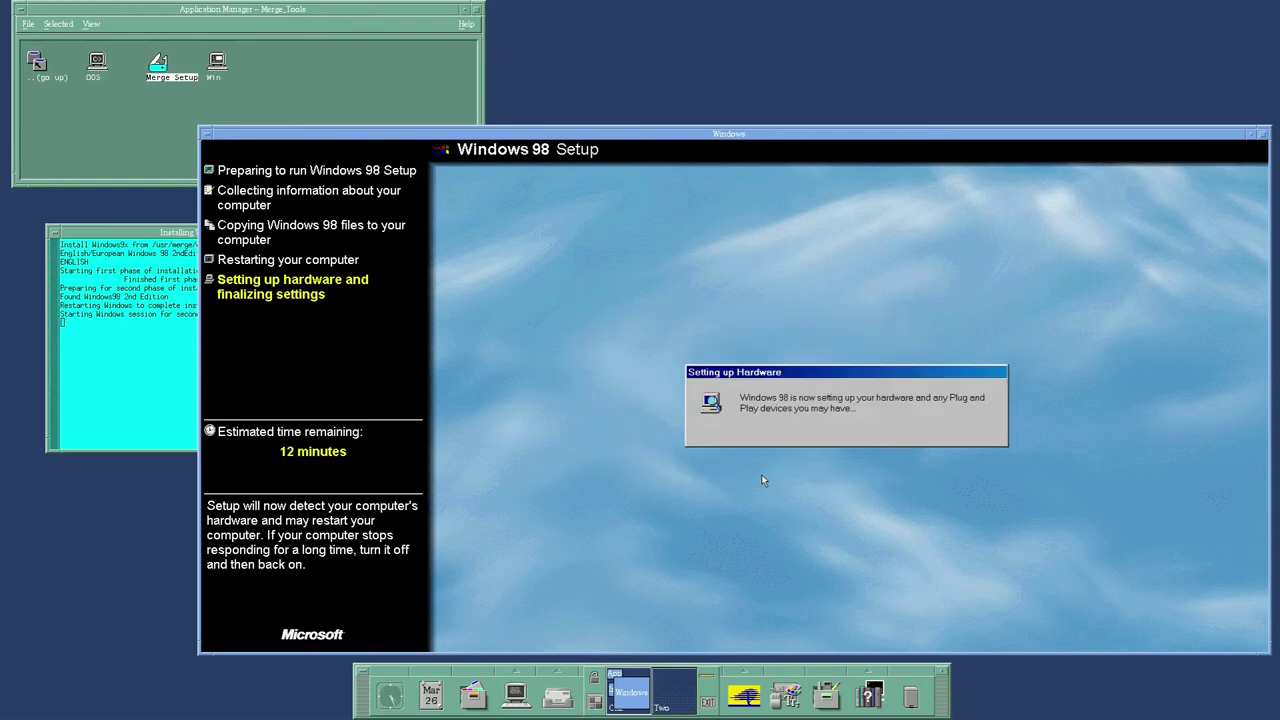
# Restart the Windows session after hardware setup and move its reopened window toward the middle of the desktop
pyautogui.click(732, 434)
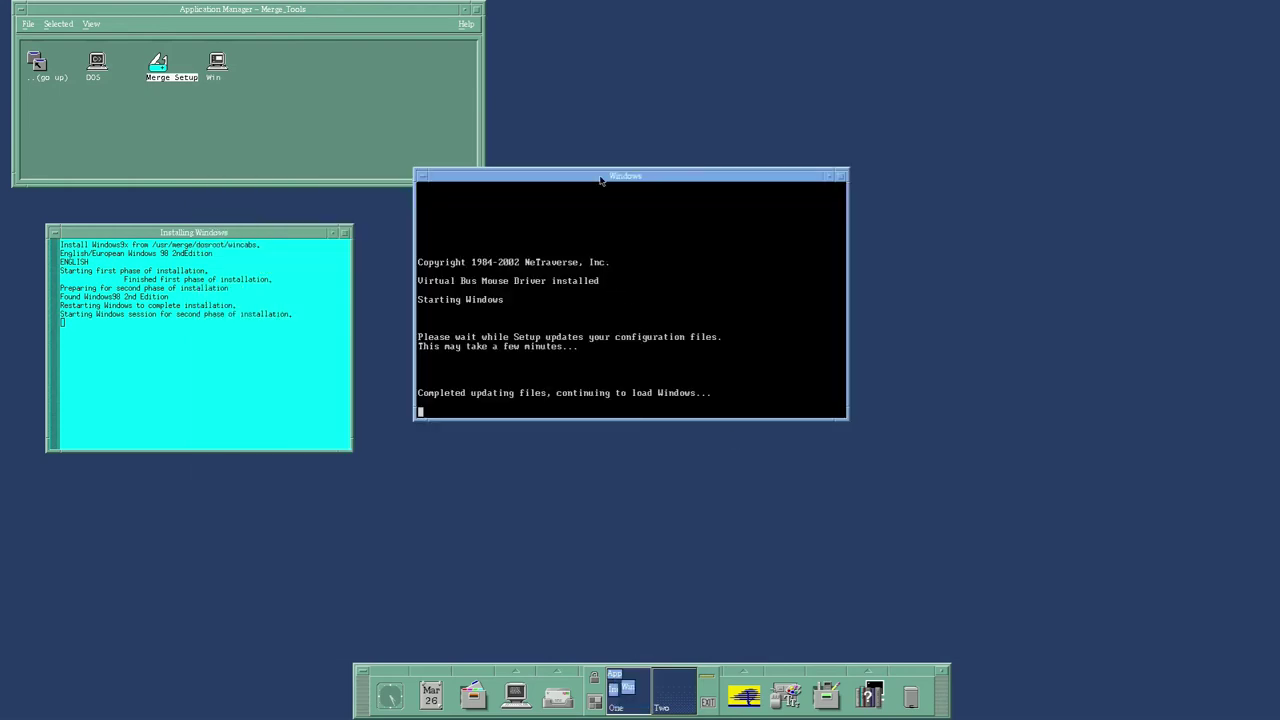
pyautogui.moveTo(470, 104); pyautogui.dragTo(912, 245)
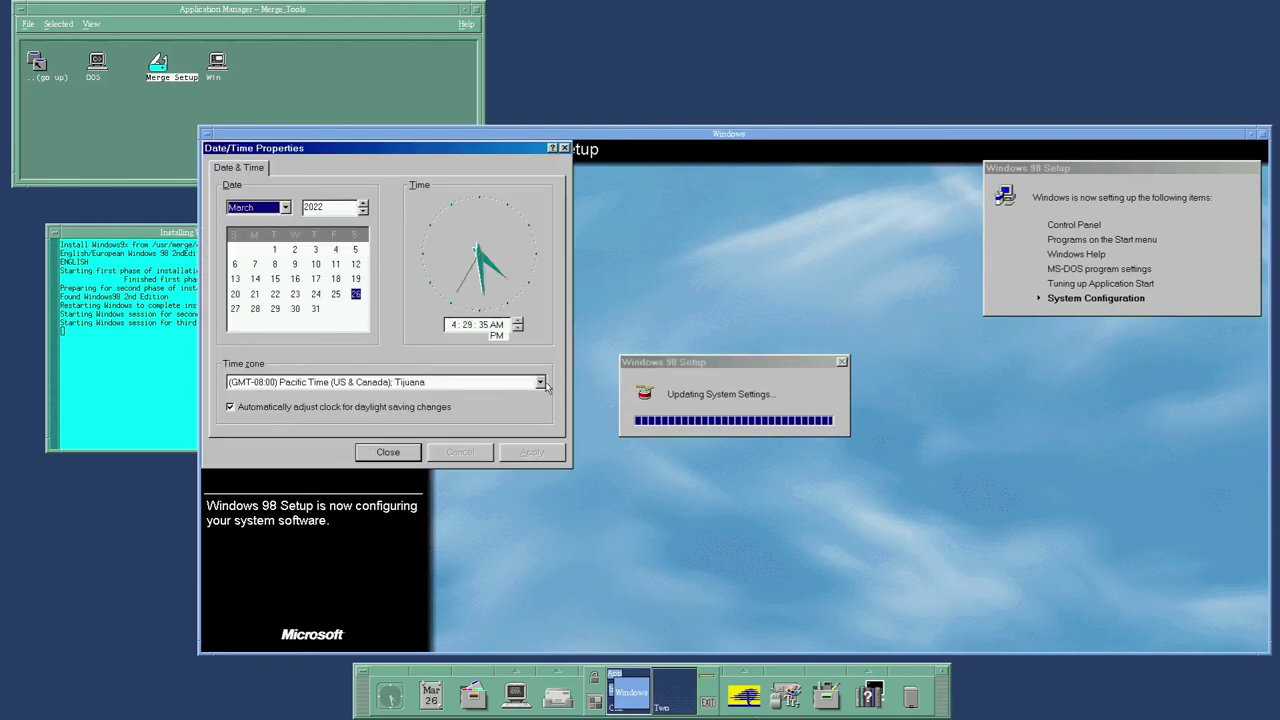
# Accept the default date, time and time zone, restart to finish Windows 98 Setup, and move the reopened session window aside
pyautogui.click(382, 457)
pyautogui.click(382, 456)
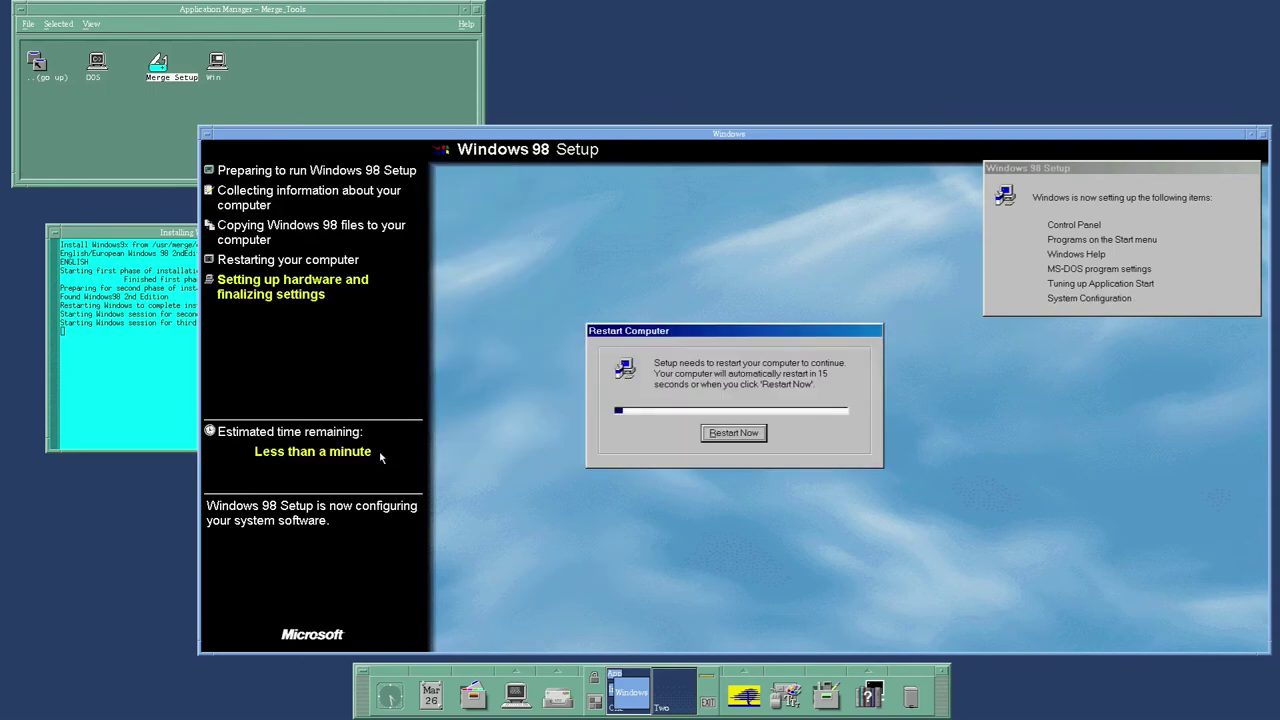
pyautogui.click(719, 434)
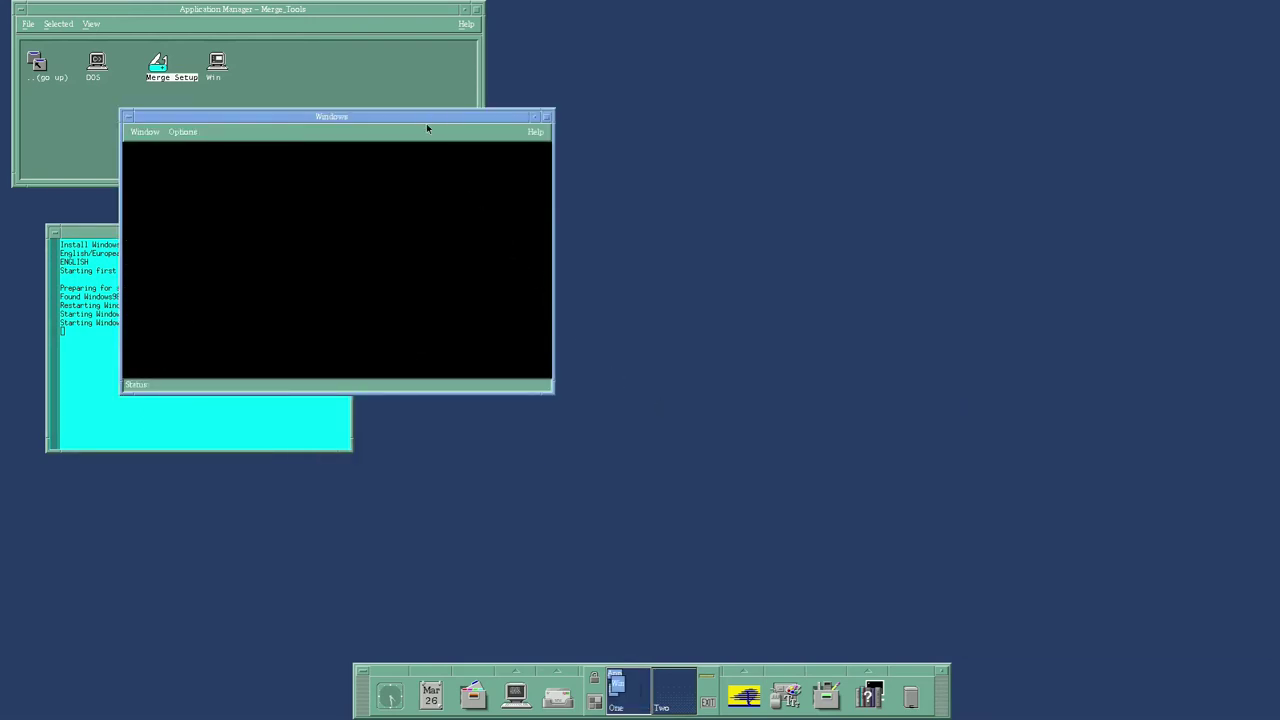
pyautogui.moveTo(426, 118); pyautogui.dragTo(984, 197)
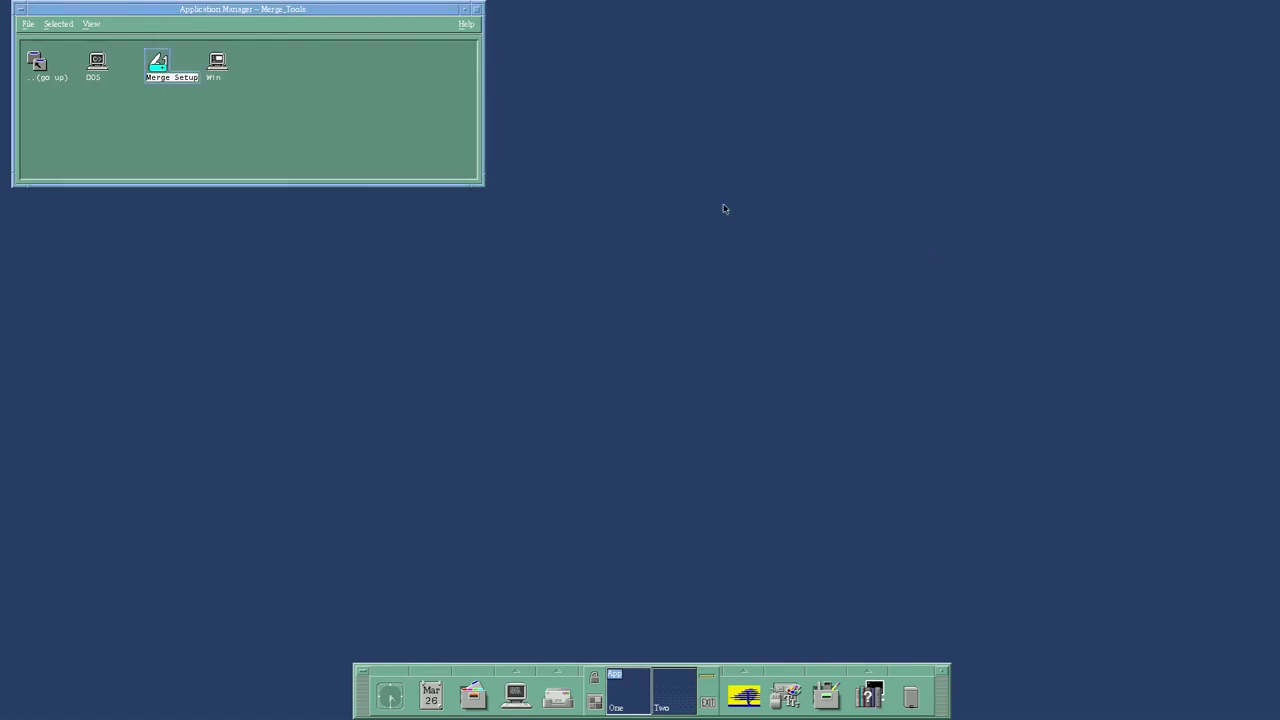
# Launch the installed Windows session with Win from Merge_Tools and move its window clear of the Application Manager
pyautogui.click(219, 61)
pyautogui.doubleClick(219, 61)
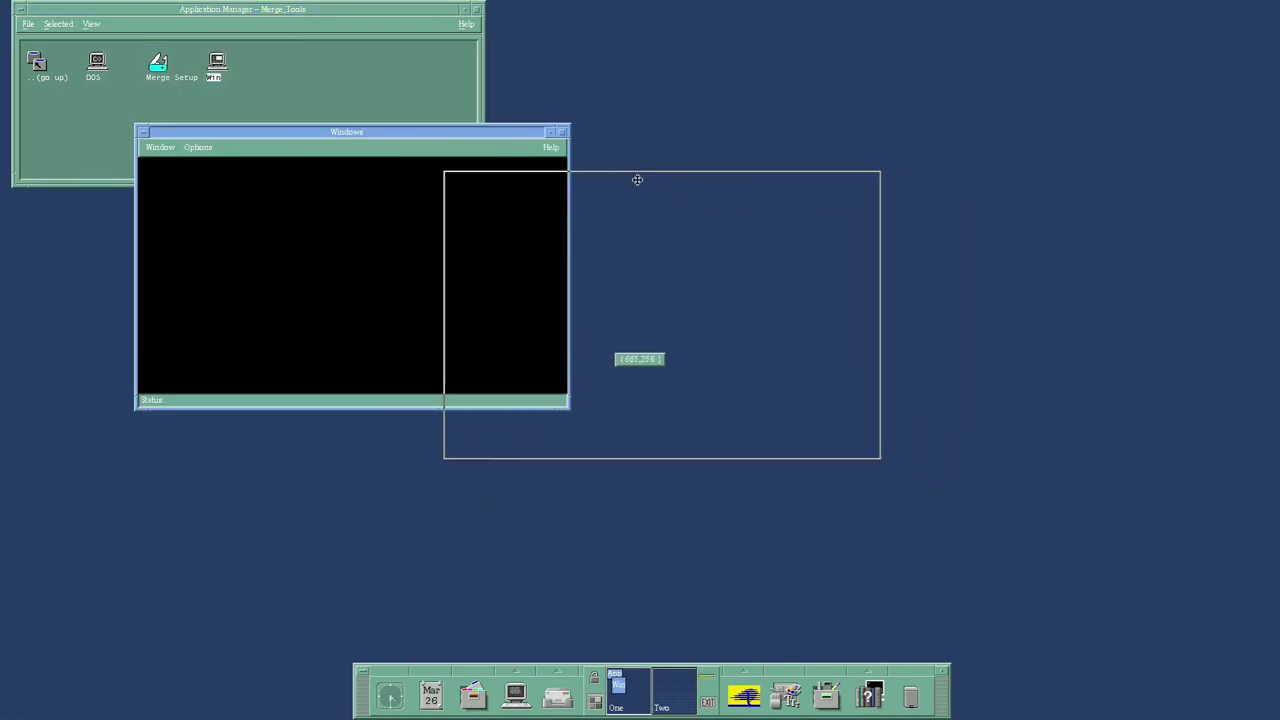
pyautogui.click(557, 170)
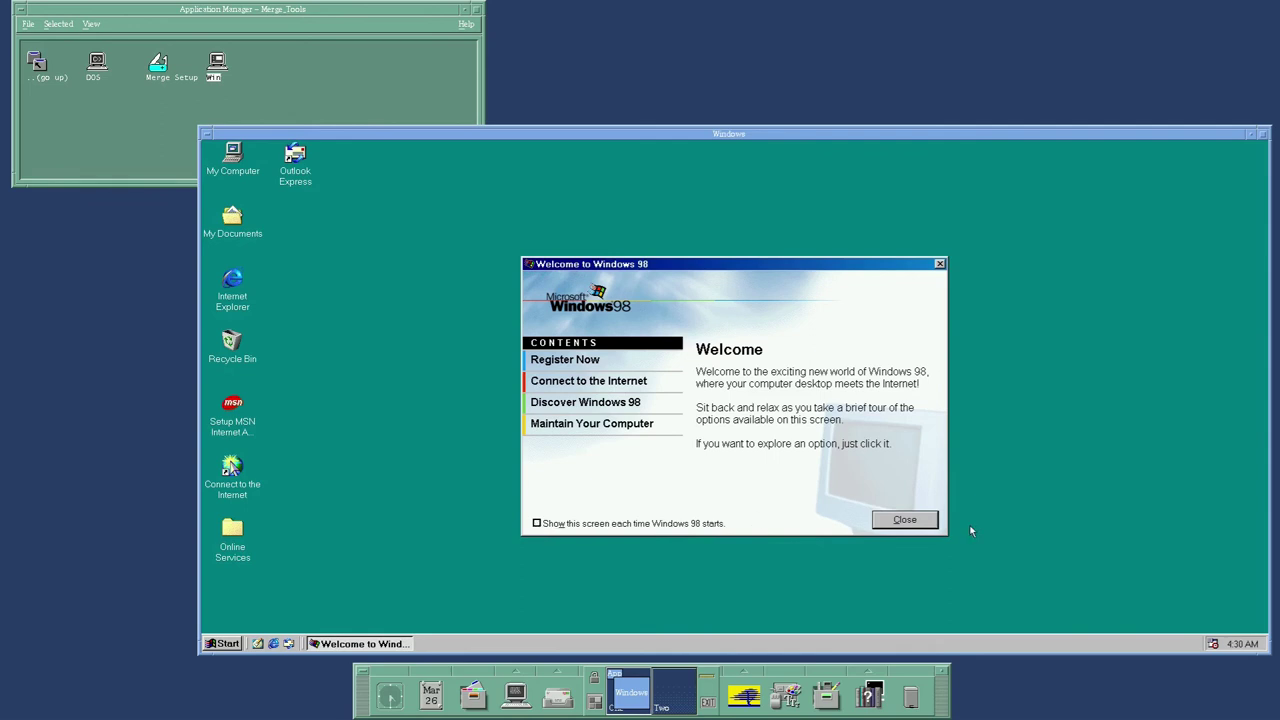
# Close the Welcome to Windows 98 screen and enlarge the Windows session window to fill most of the desktop
pyautogui.click(912, 521)
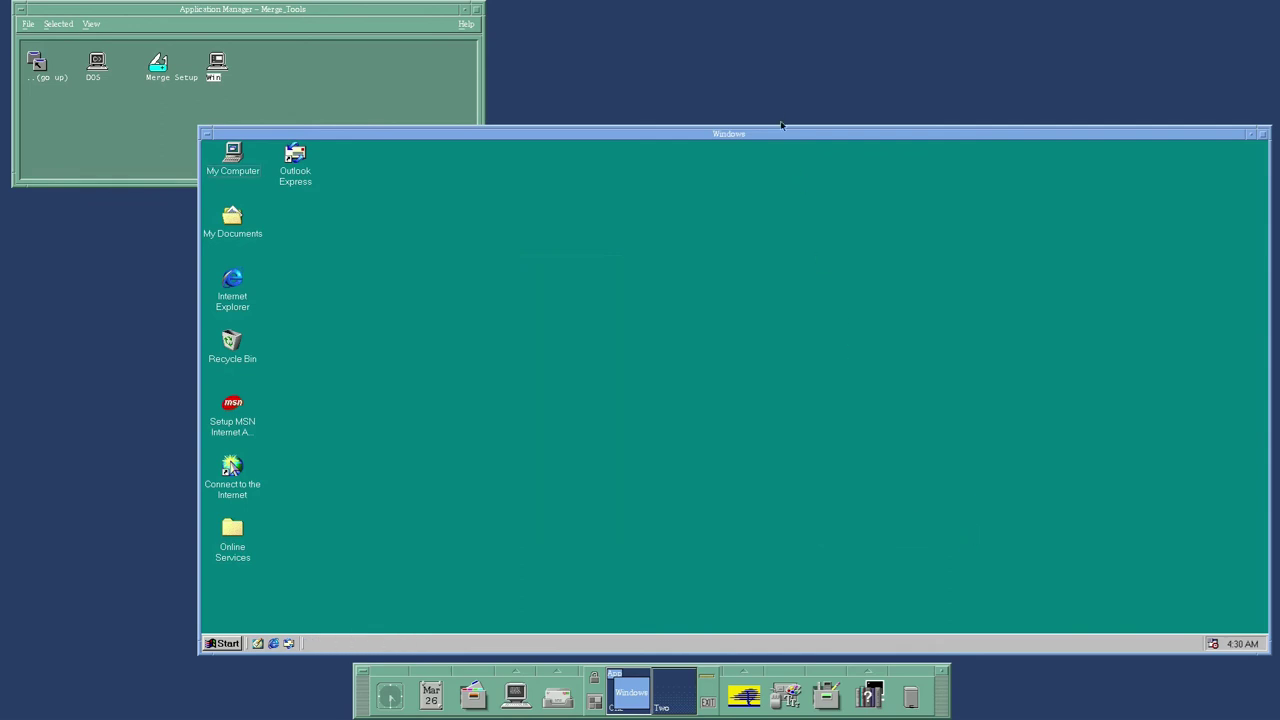
pyautogui.moveTo(785, 131); pyautogui.dragTo(610, 16)
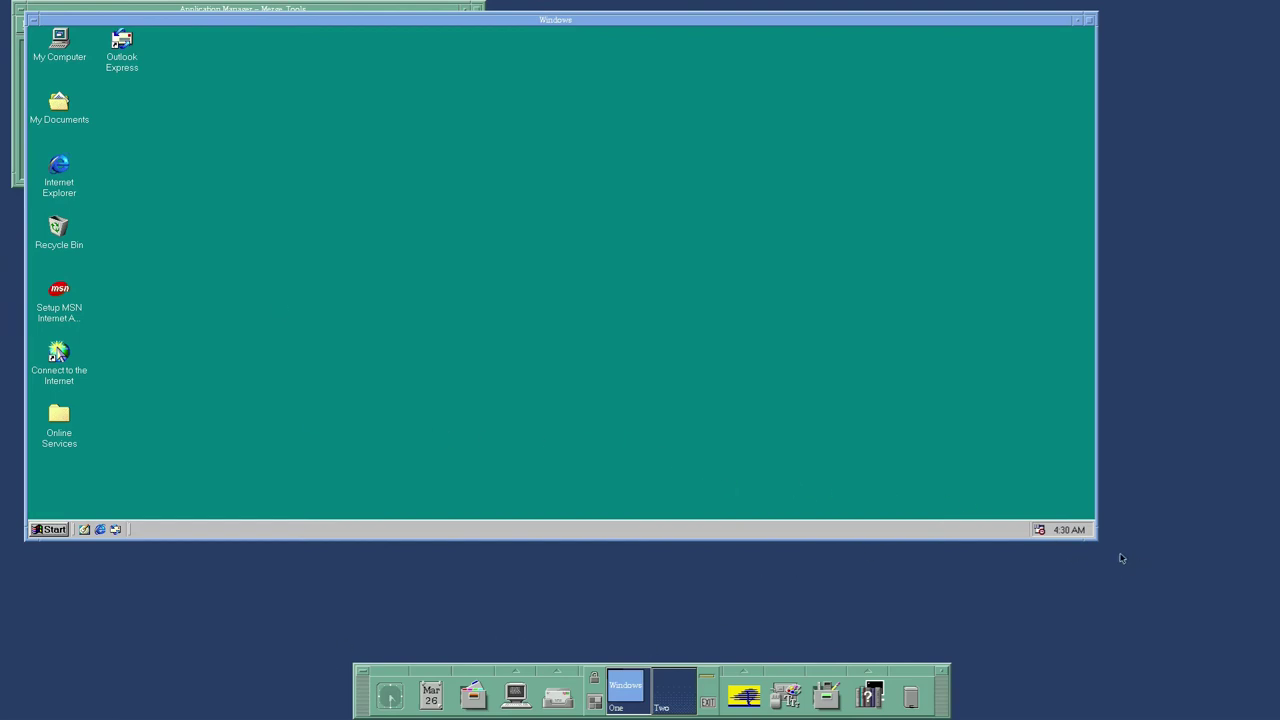
pyautogui.moveTo(1089, 535); pyautogui.dragTo(1270, 679)
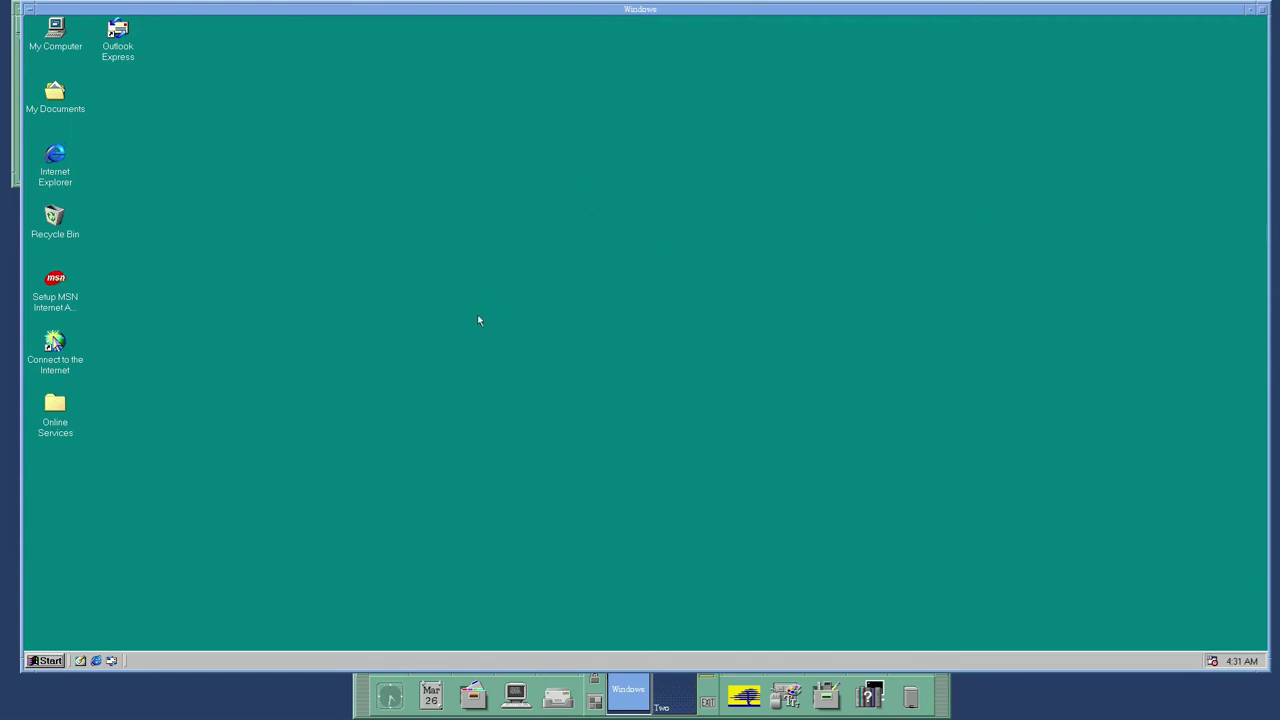
# Start Internet Explorer from the Windows 98 program list
pyautogui.click(41, 661)
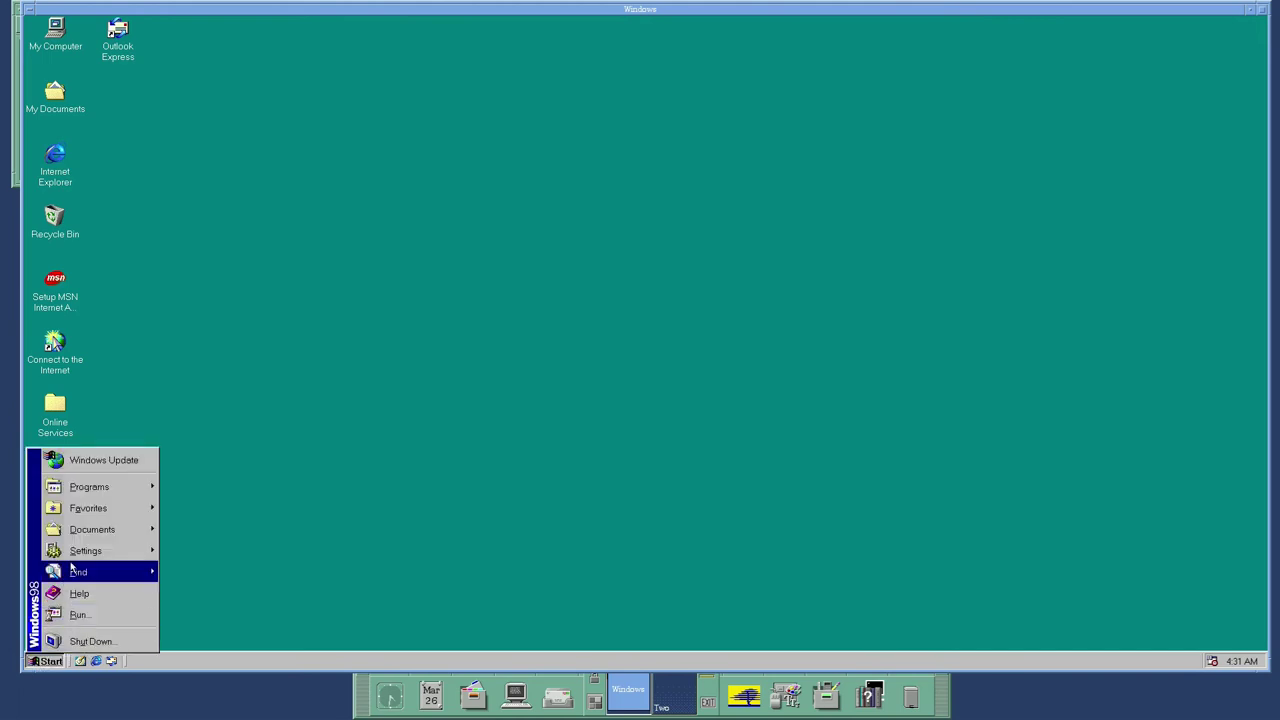
pyautogui.moveTo(89, 491)
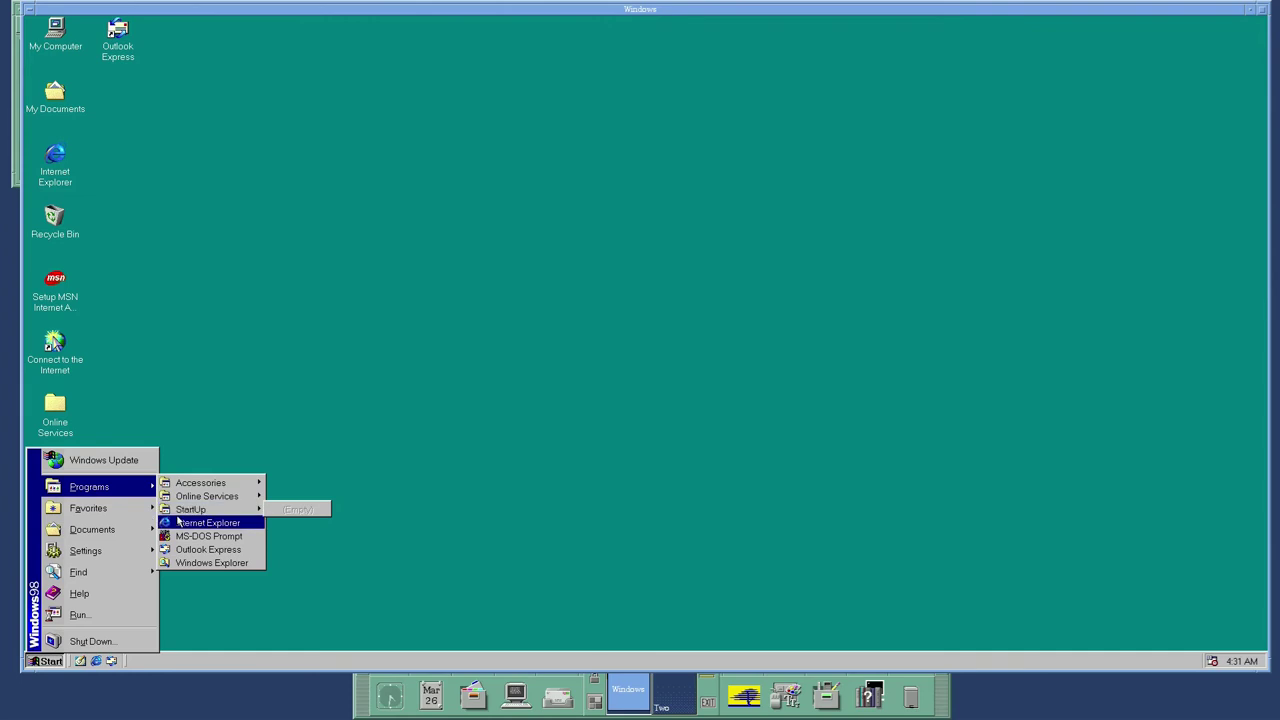
pyautogui.click(178, 522)
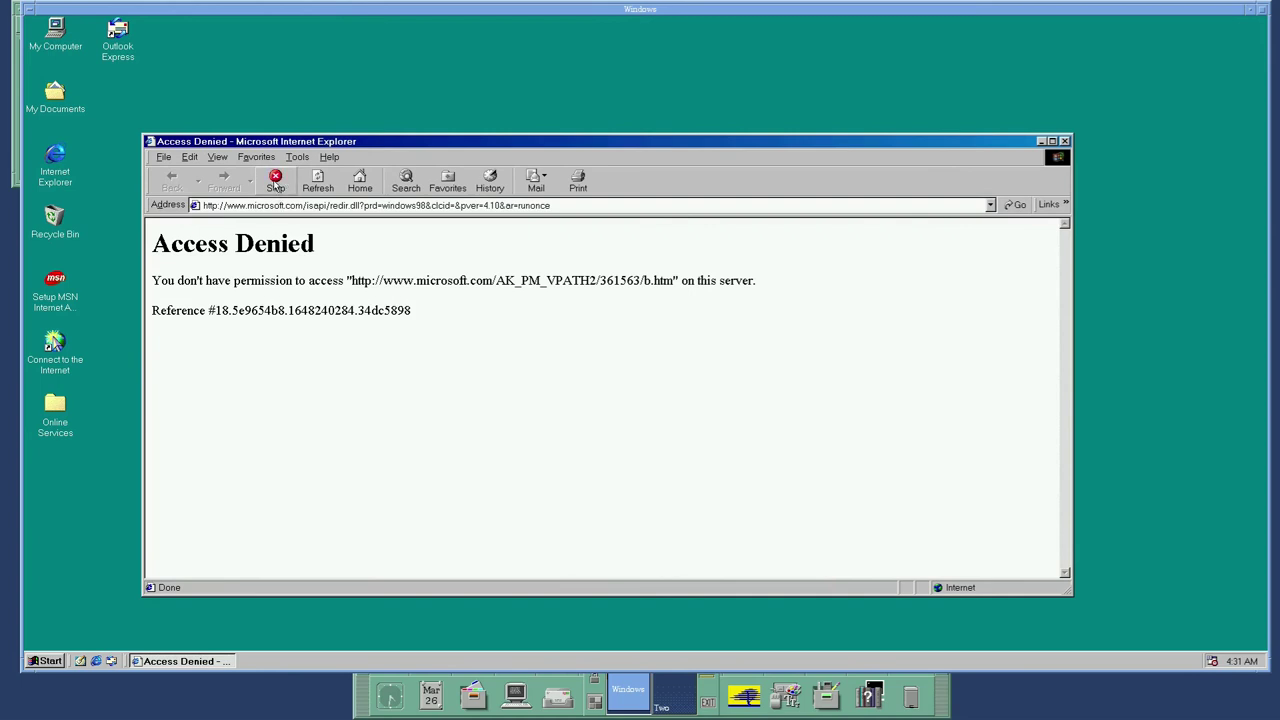
pyautogui.click(280, 204)
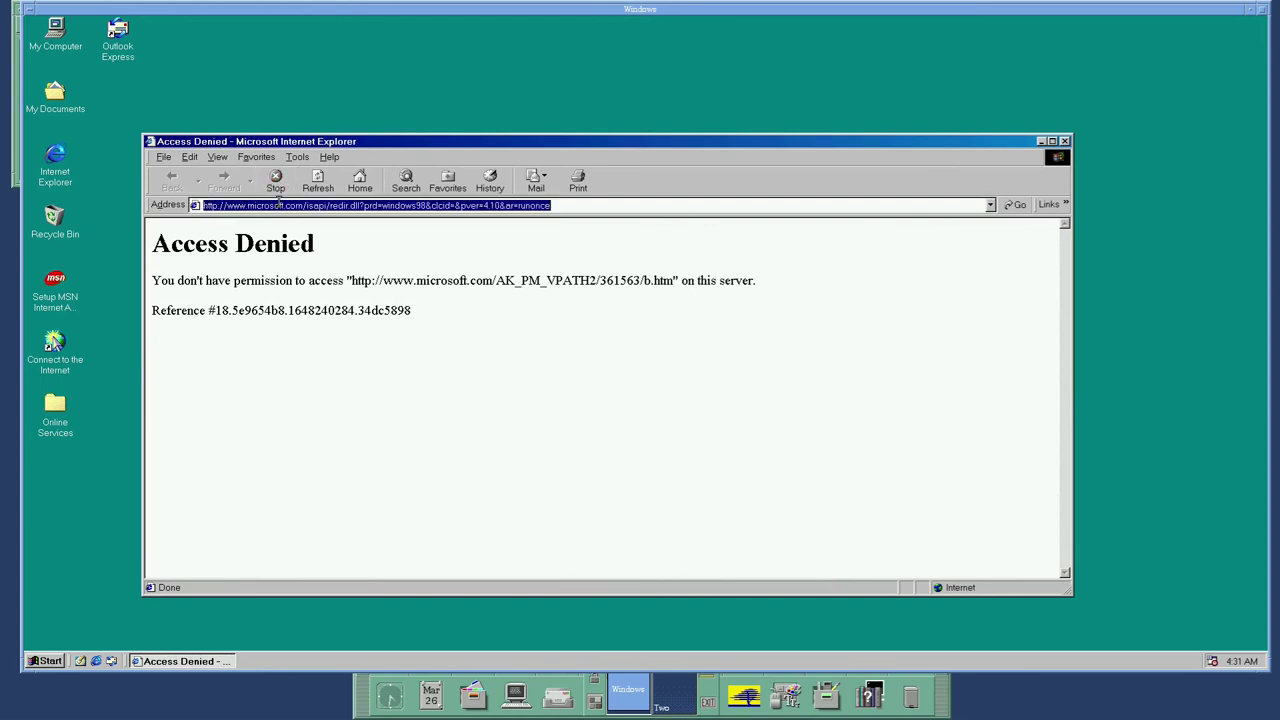
pyautogui.write('www.')
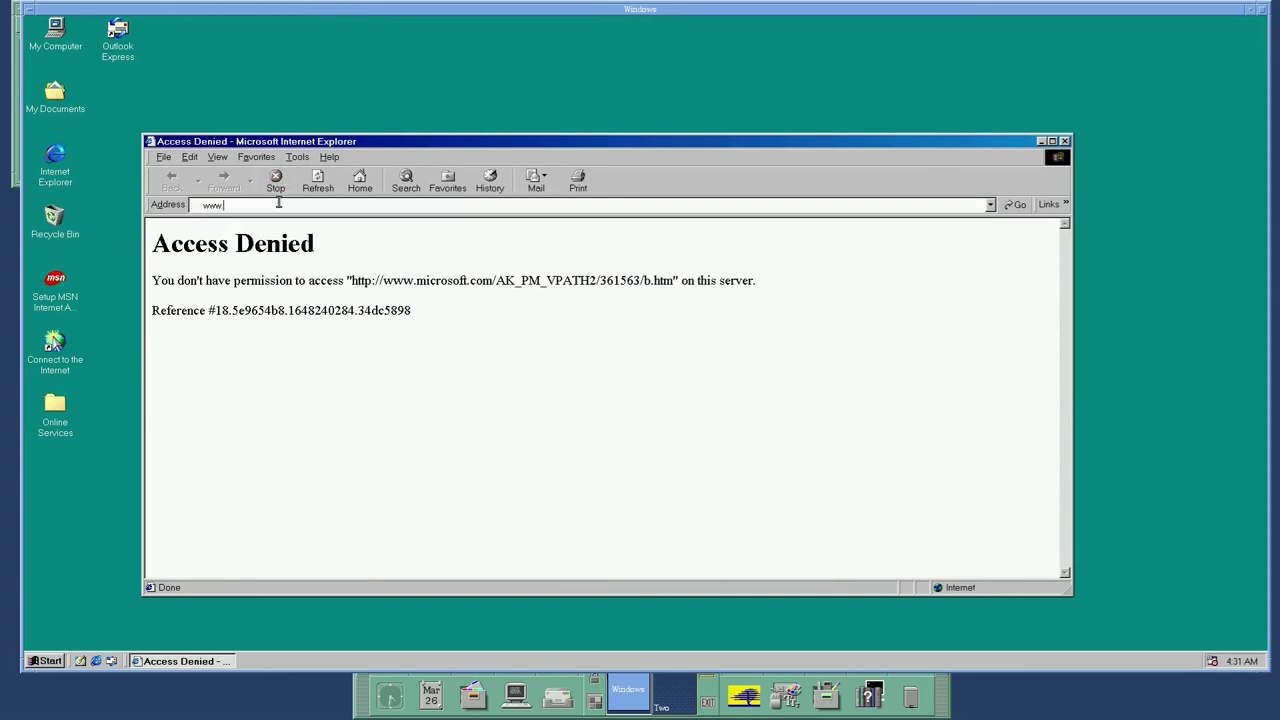
pyautogui.write('google.com')
pyautogui.press('Return')
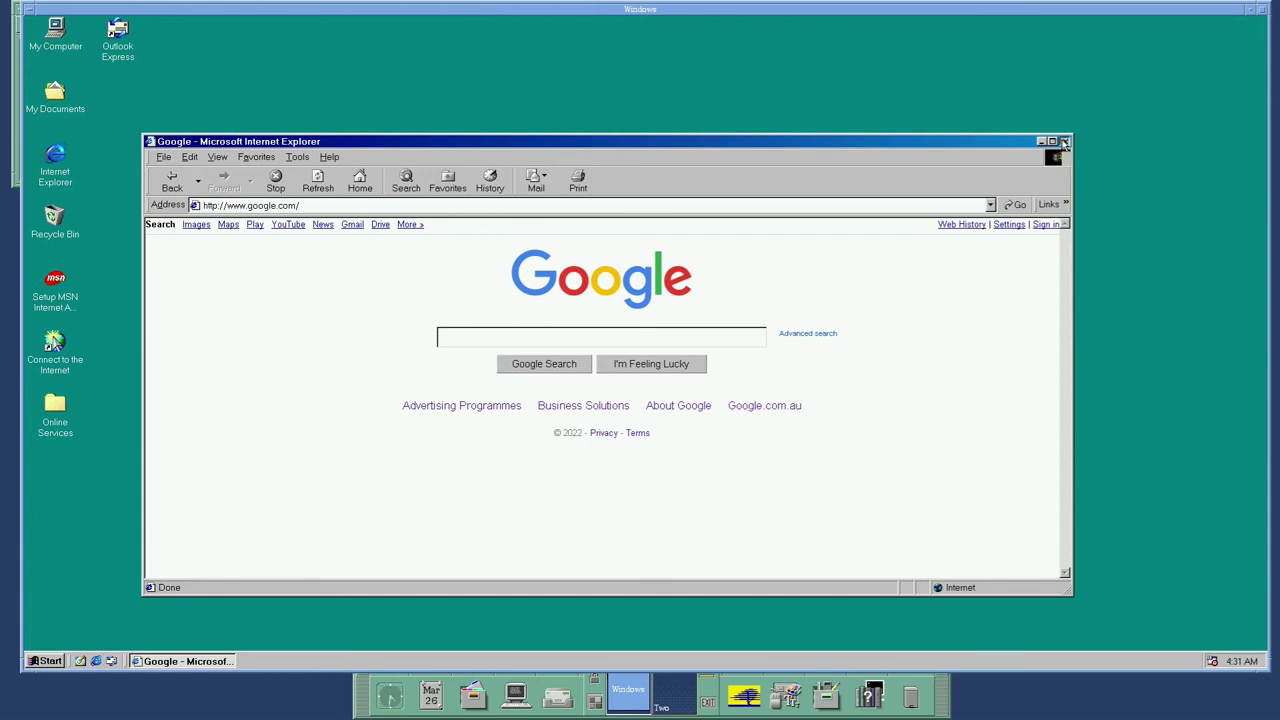
pyautogui.click(1064, 142)
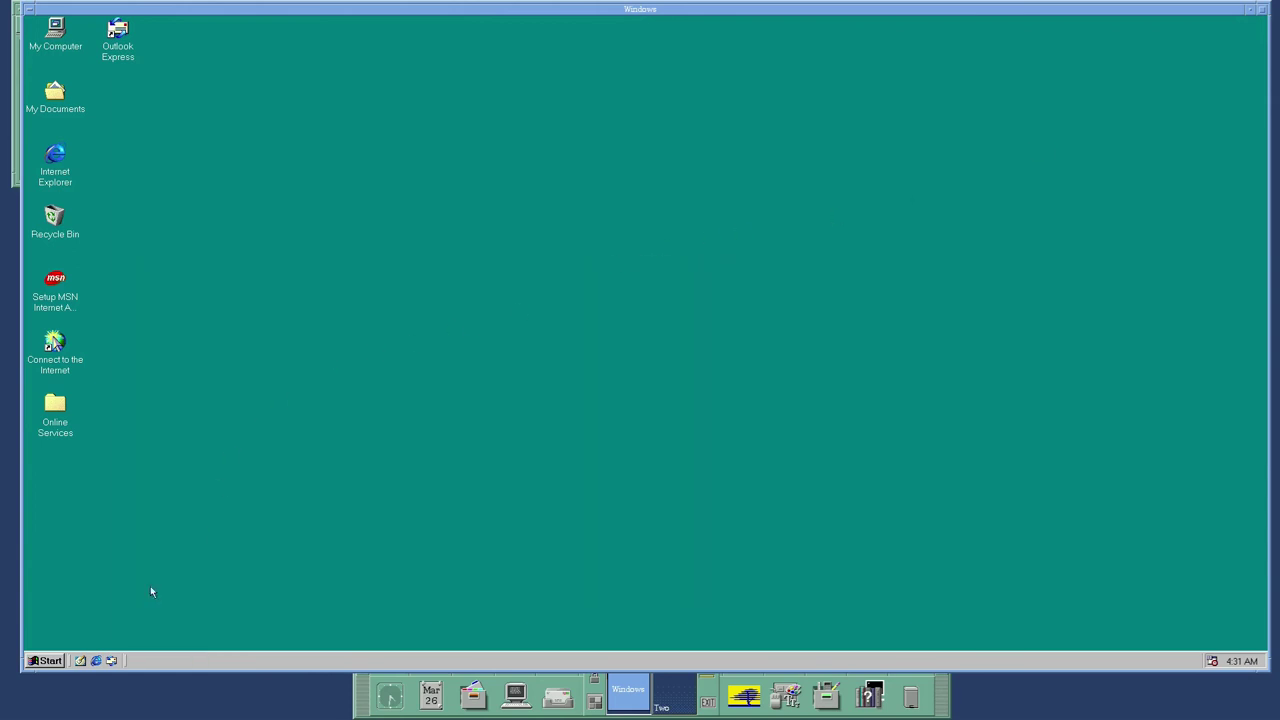
# Open the System properties from the Windows 98 Control Panel
pyautogui.click(47, 660)
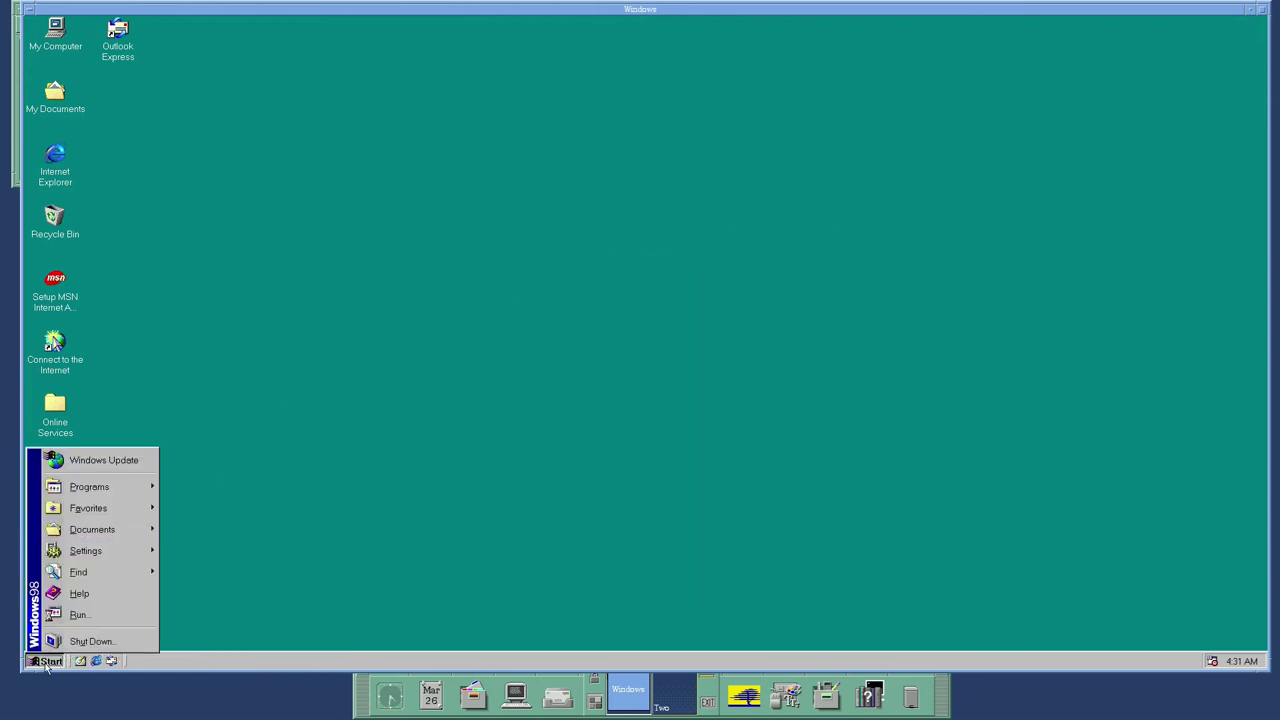
pyautogui.moveTo(100, 550)
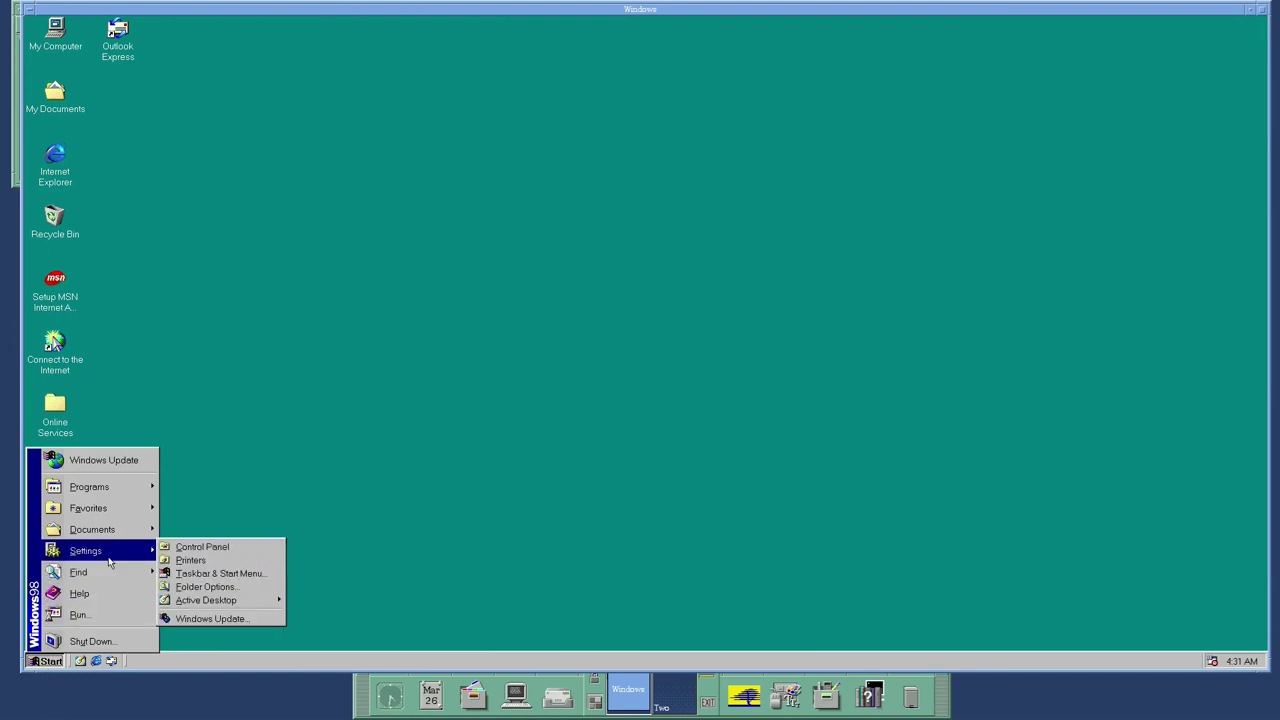
pyautogui.click(205, 551)
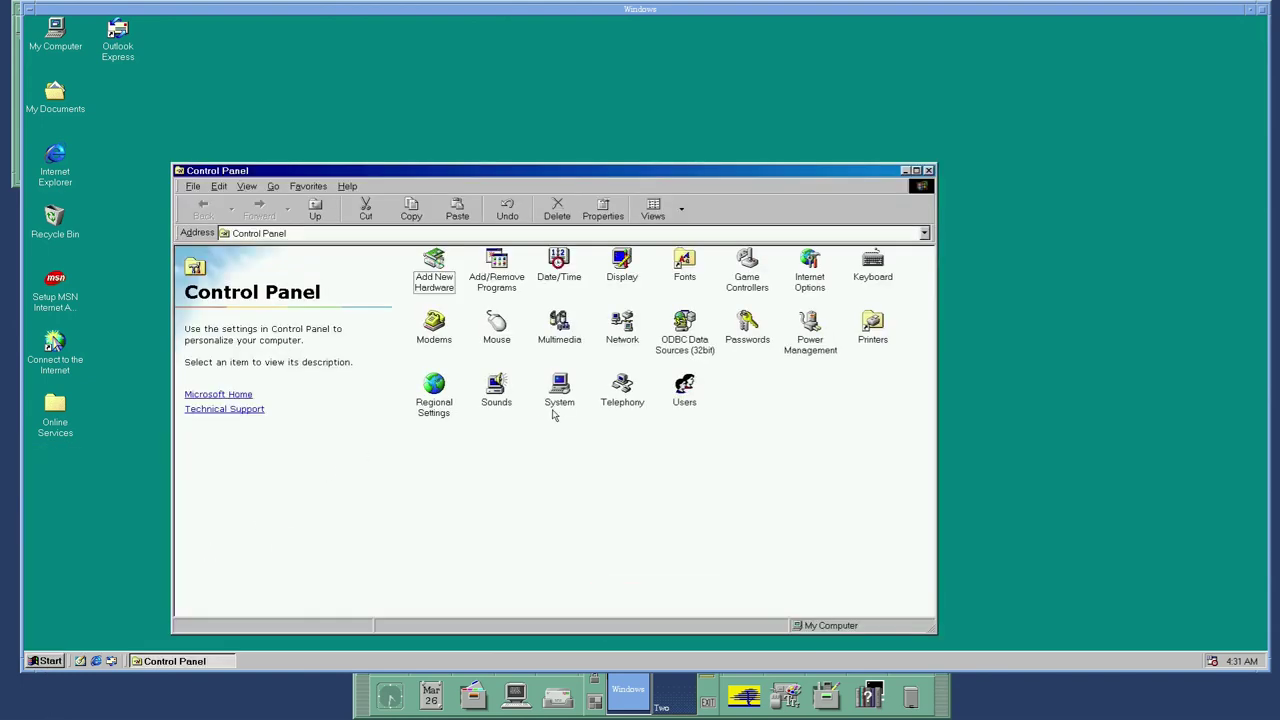
pyautogui.doubleClick(557, 393)
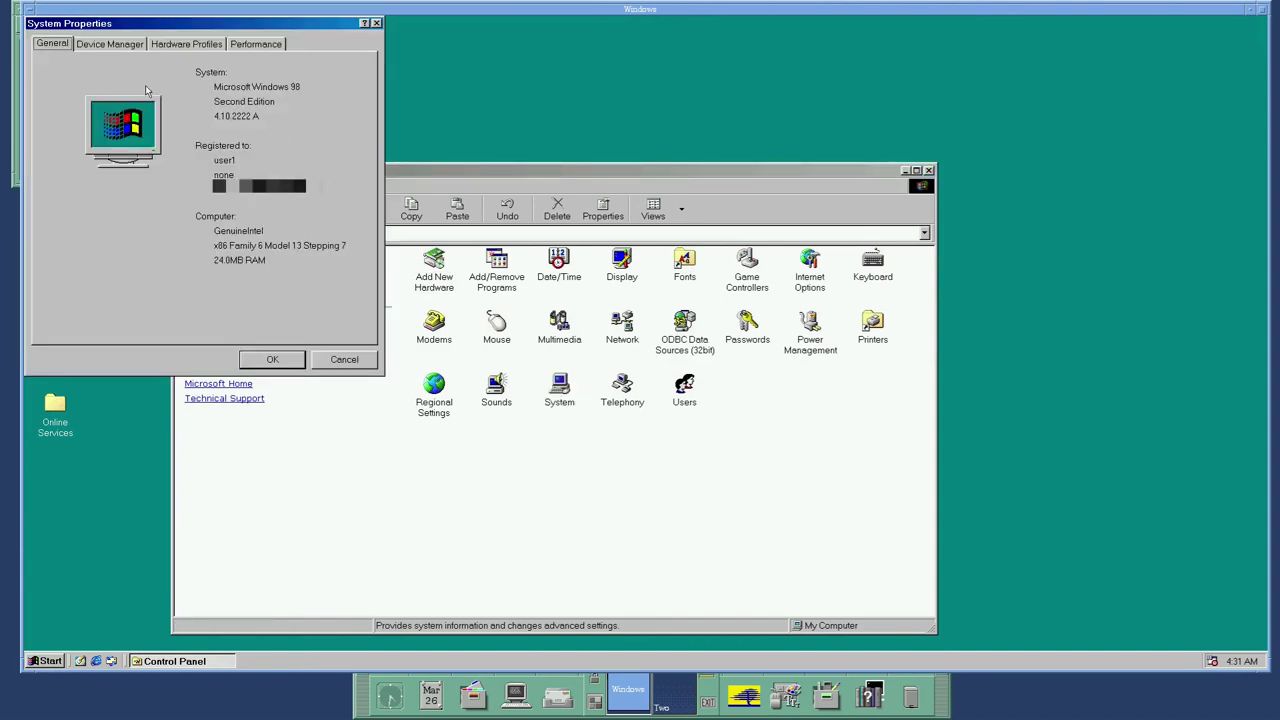
# Examine the devices in every Device Manager category, from CD-ROM controllers to System devices, and dismiss System Properties without changes
pyautogui.click(134, 44)
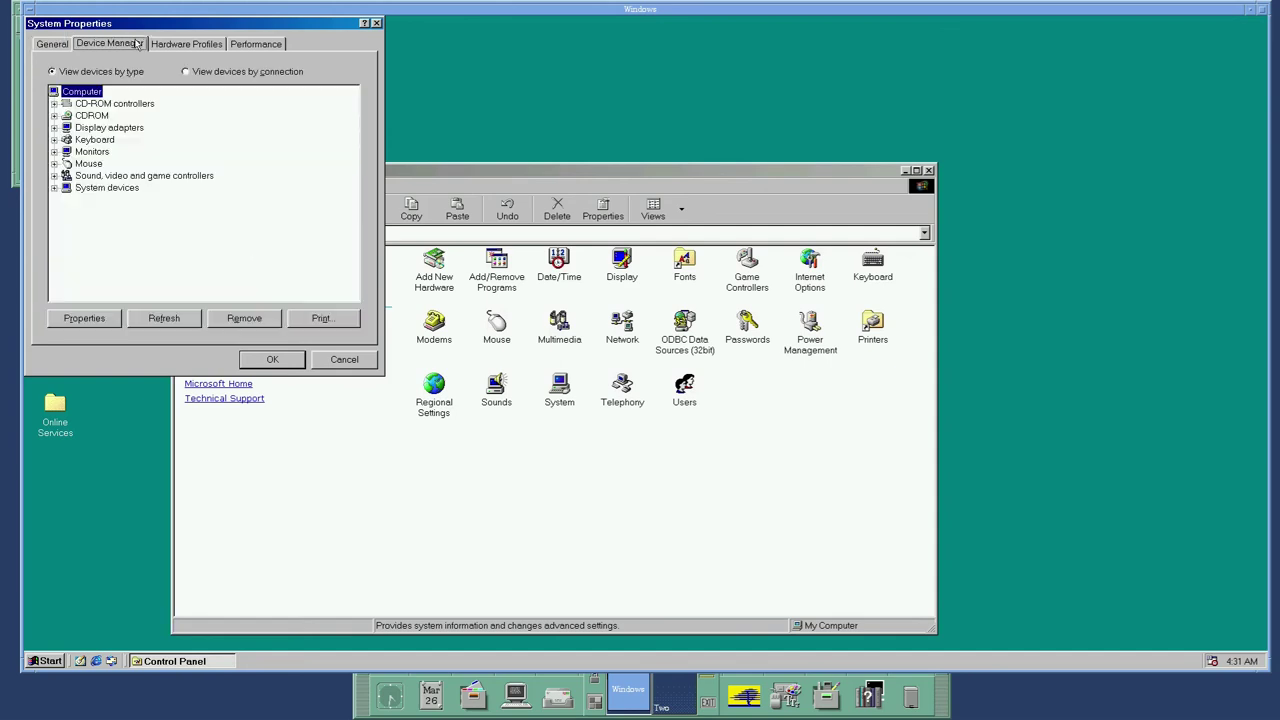
pyautogui.click(54, 103)
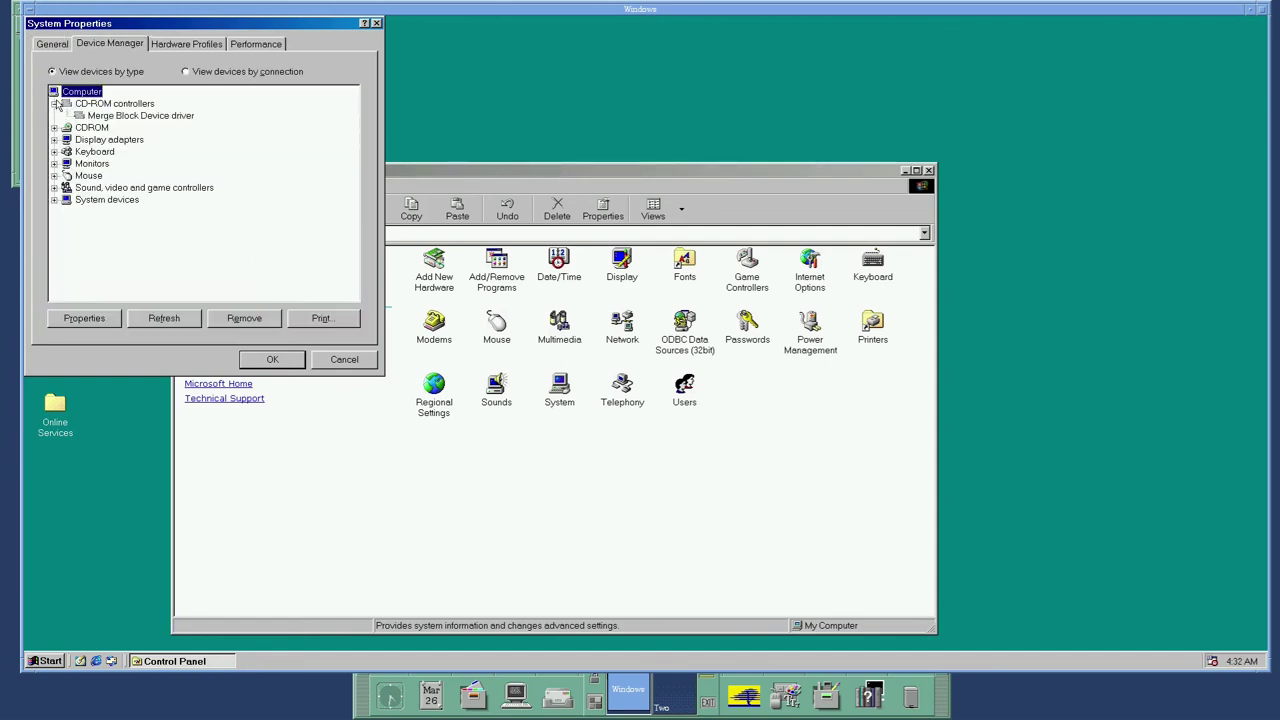
pyautogui.click(55, 128)
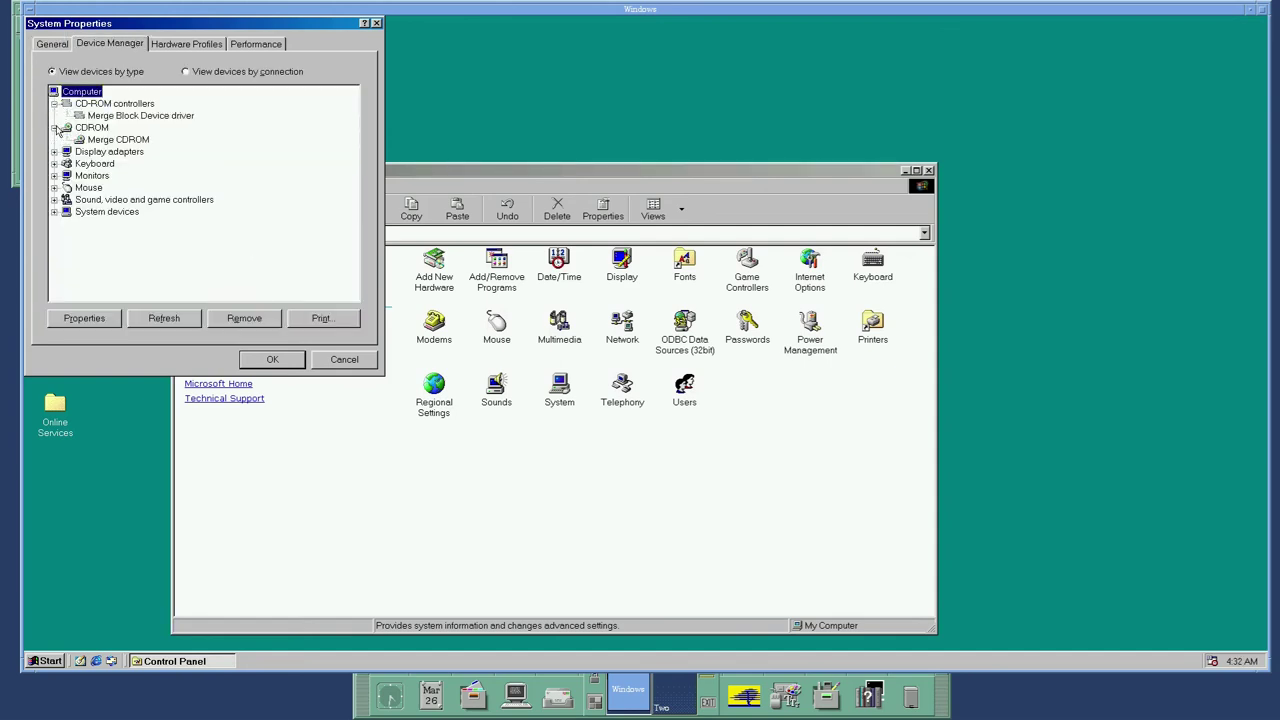
pyautogui.click(55, 152)
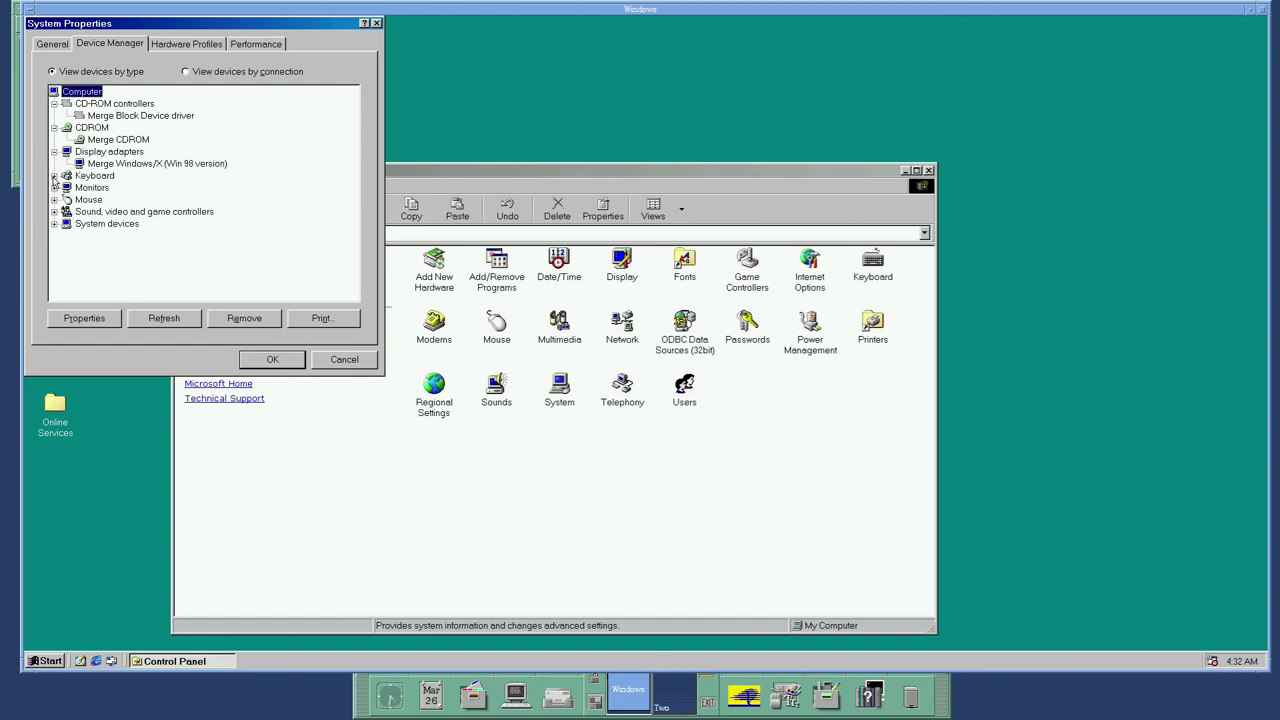
pyautogui.click(55, 176)
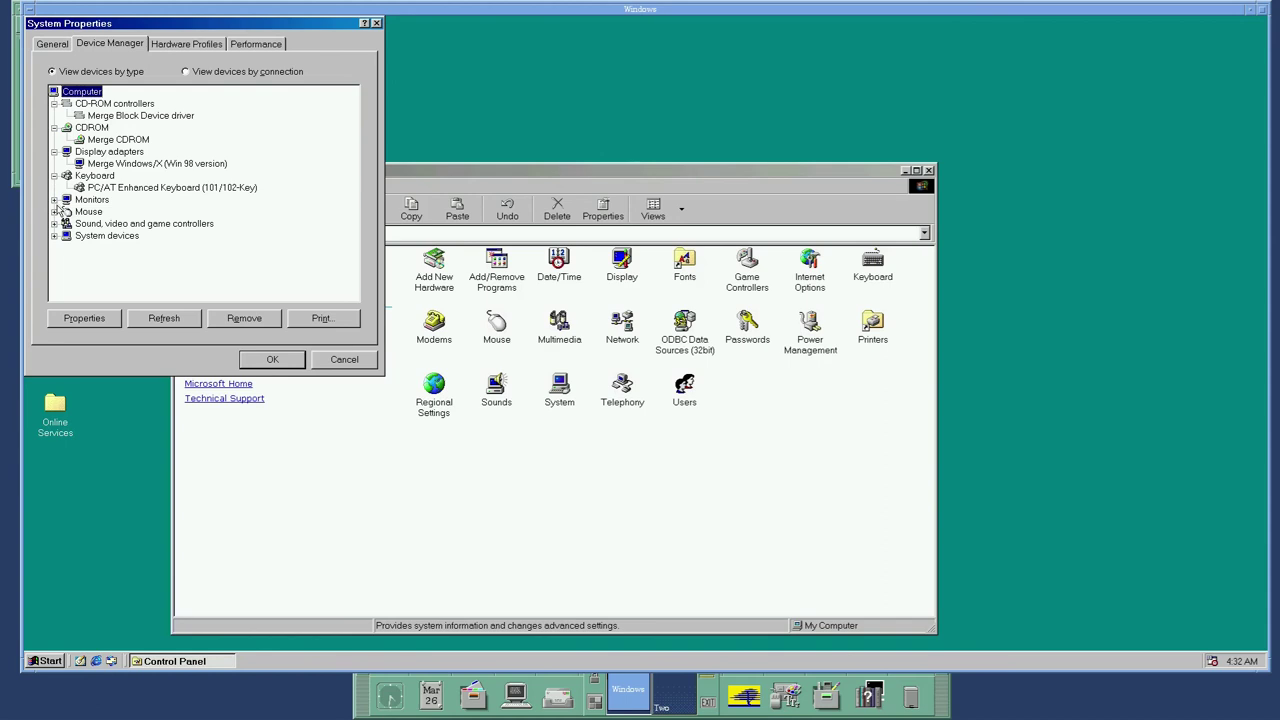
pyautogui.click(55, 200)
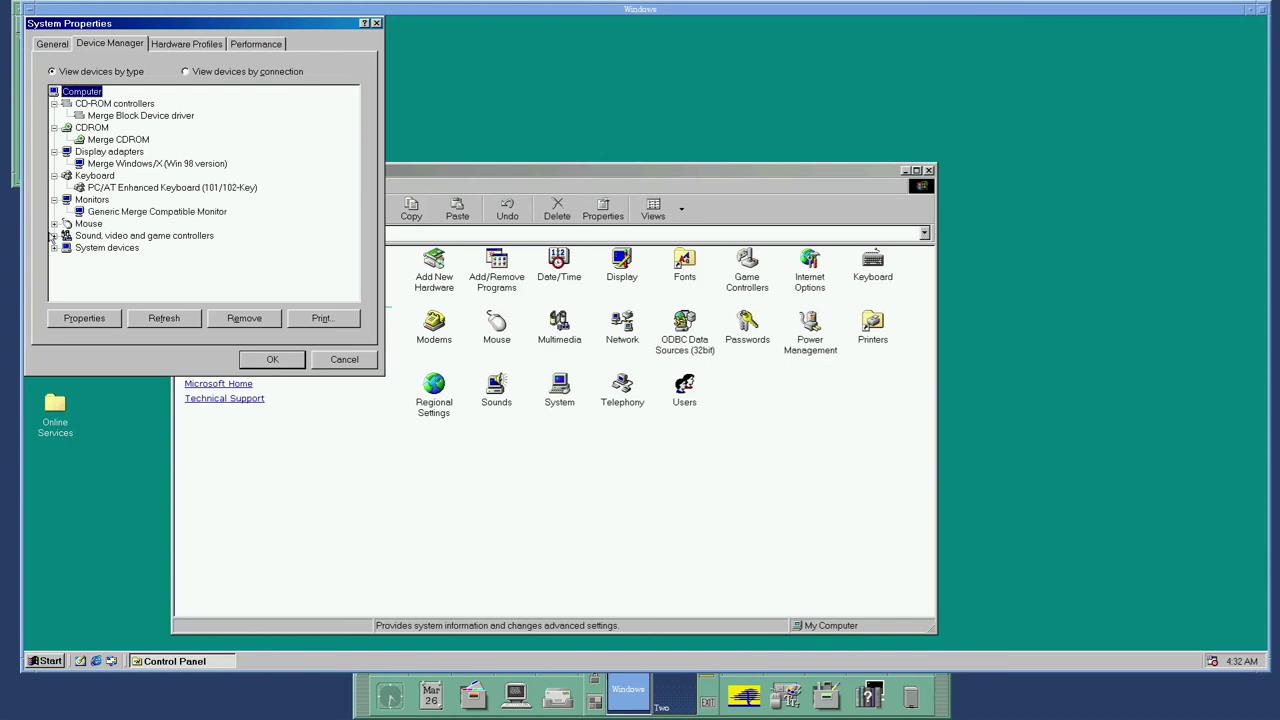
pyautogui.click(55, 224)
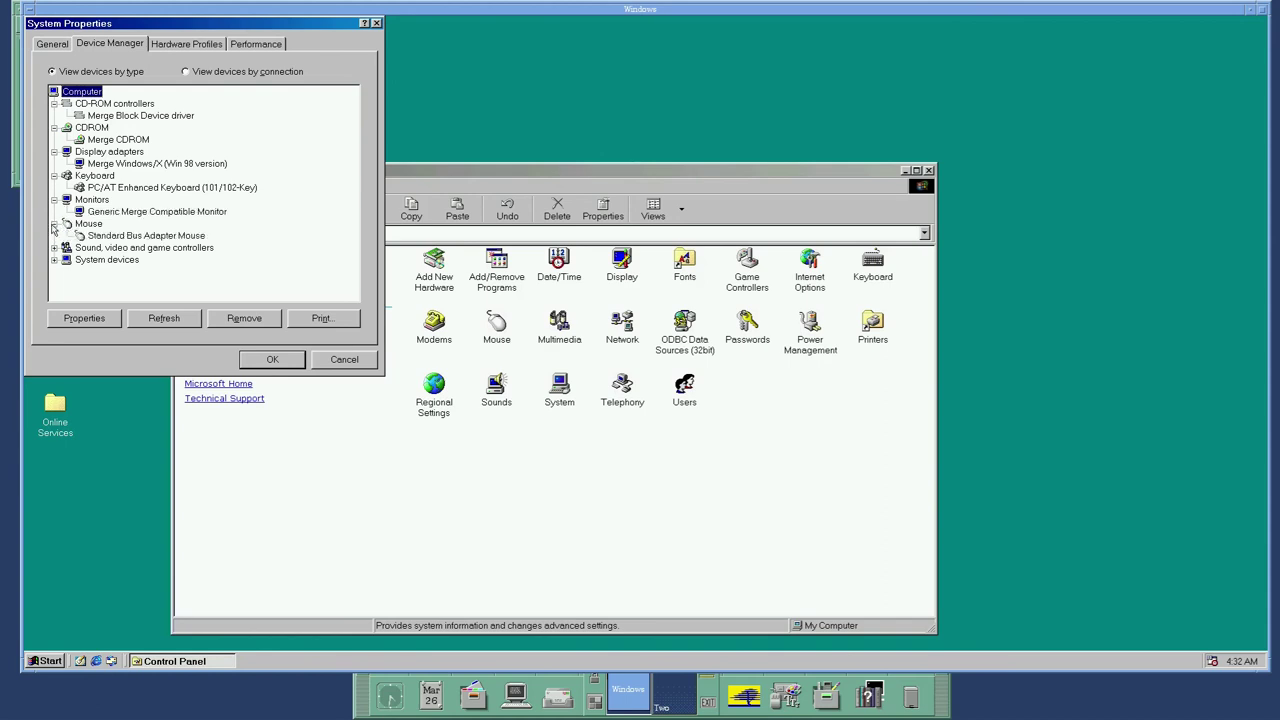
pyautogui.click(55, 248)
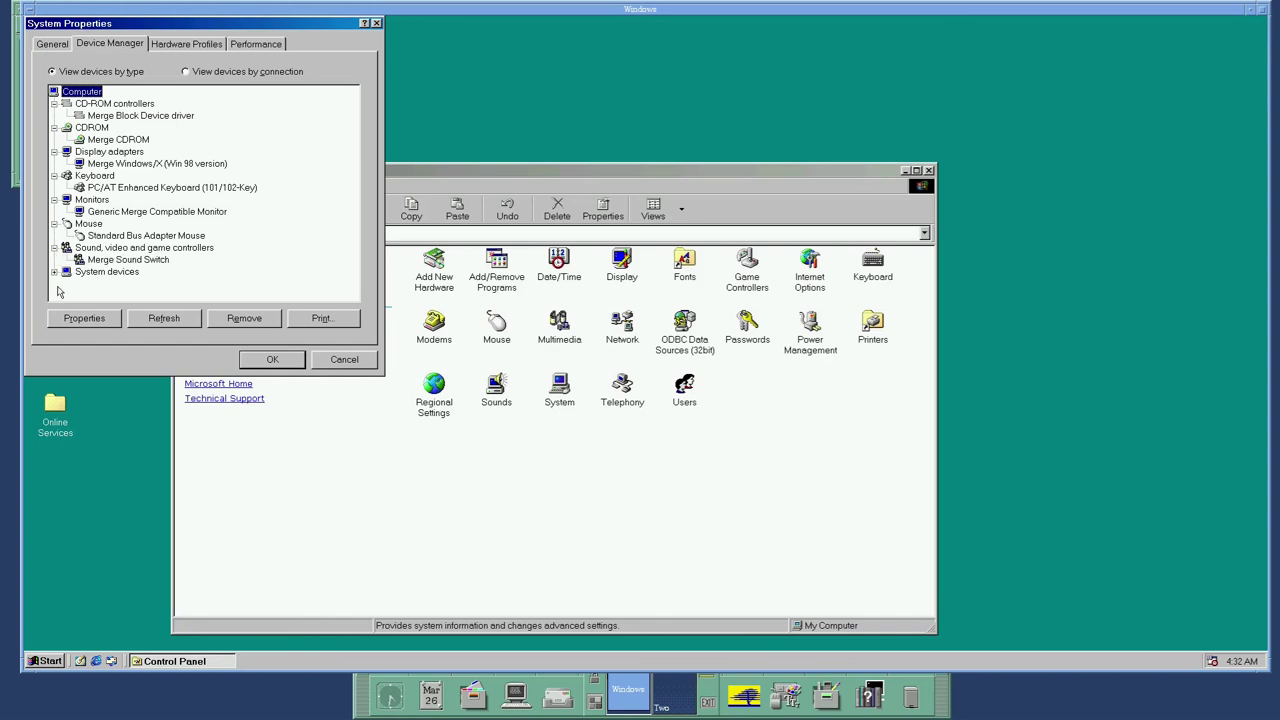
pyautogui.click(55, 272)
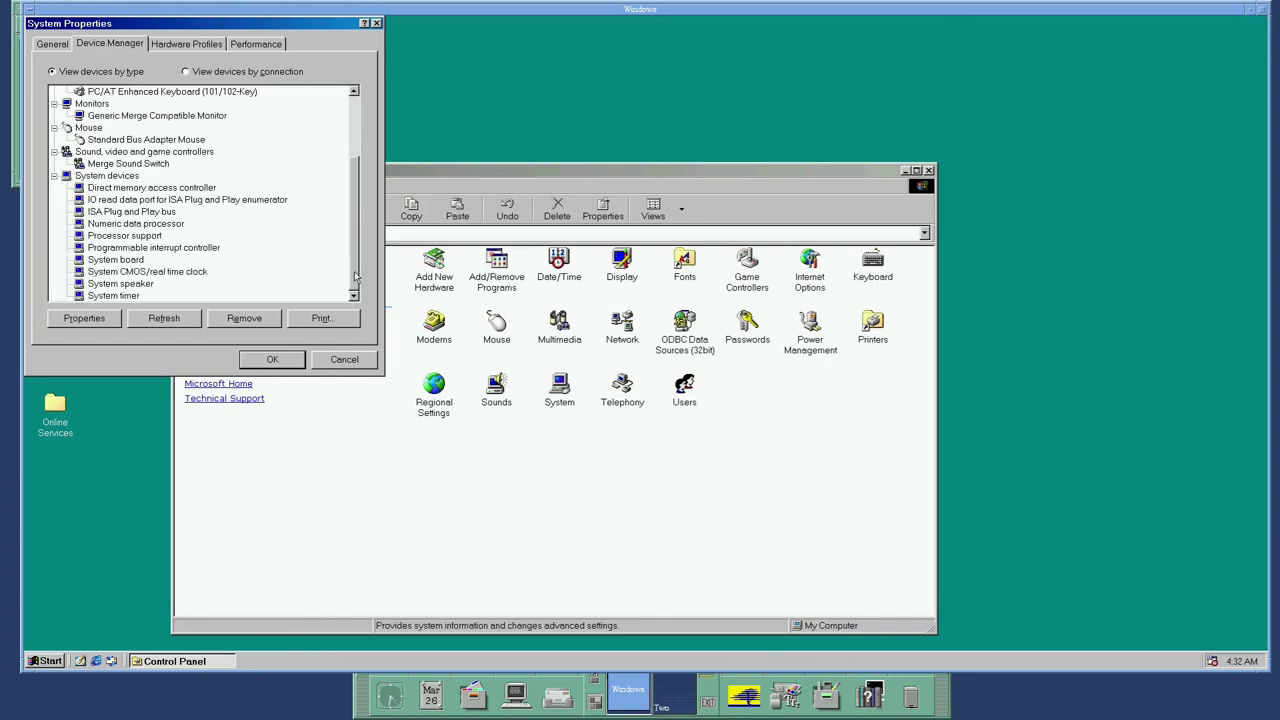
pyautogui.moveTo(355, 276); pyautogui.dragTo(340, 118)
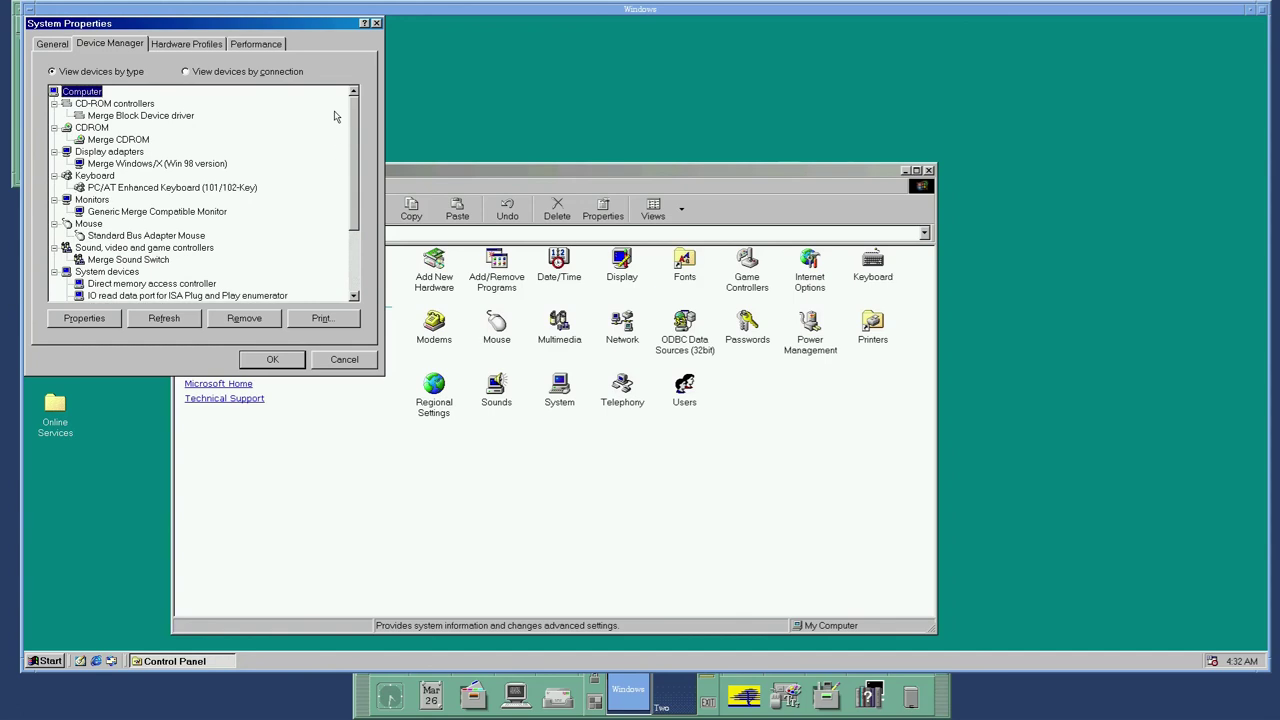
pyautogui.click(344, 360)
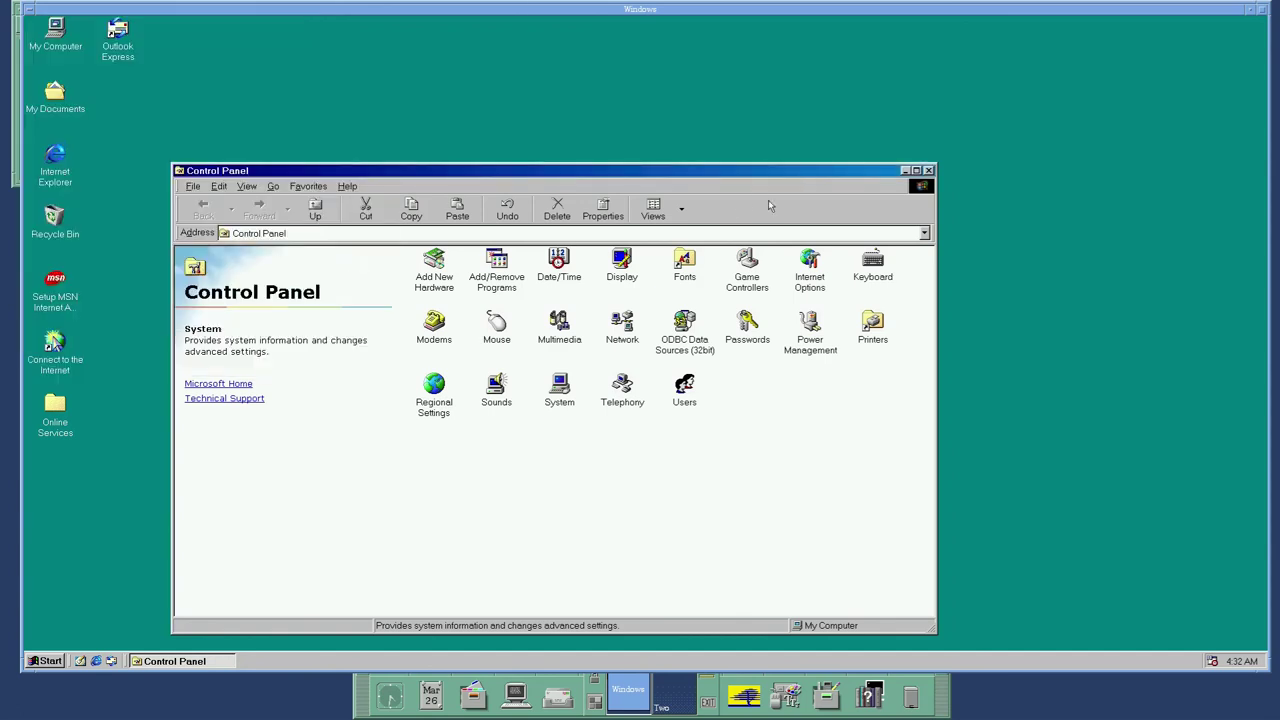
# Check the color depth and screen area in the Display settings, then cancel and close the Control Panel
pyautogui.doubleClick(619, 264)
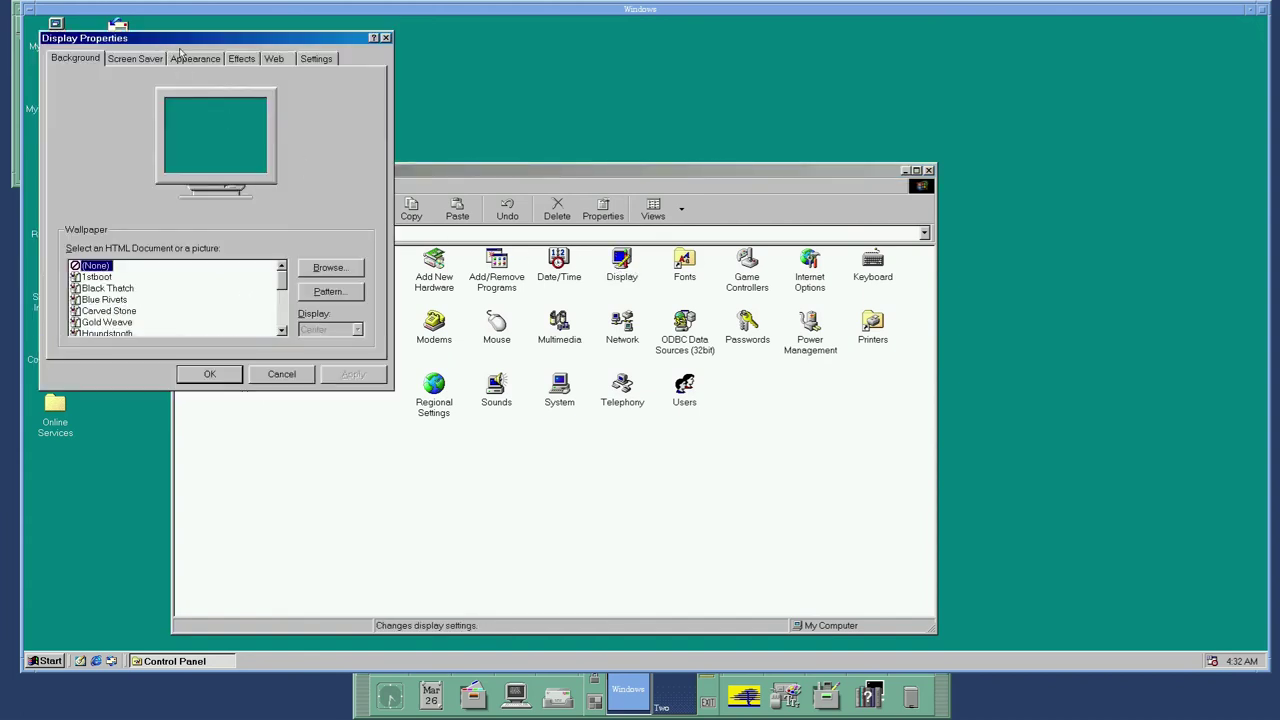
pyautogui.click(320, 59)
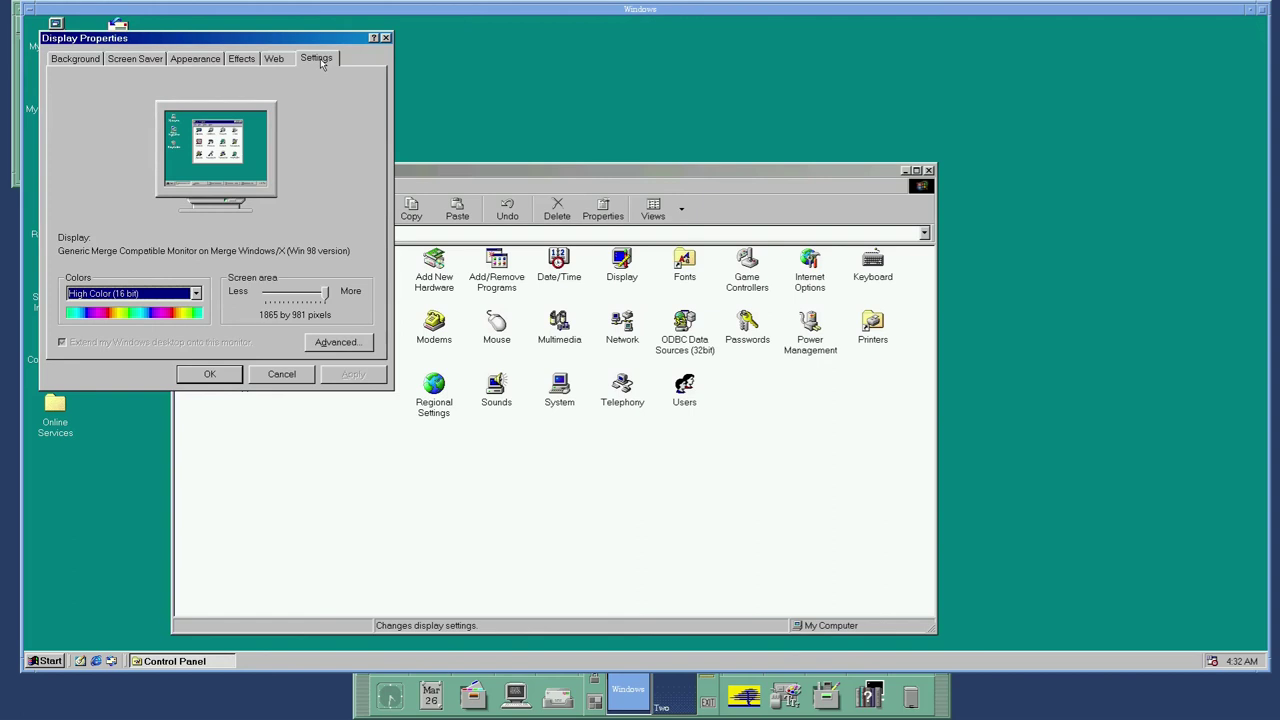
pyautogui.click(280, 375)
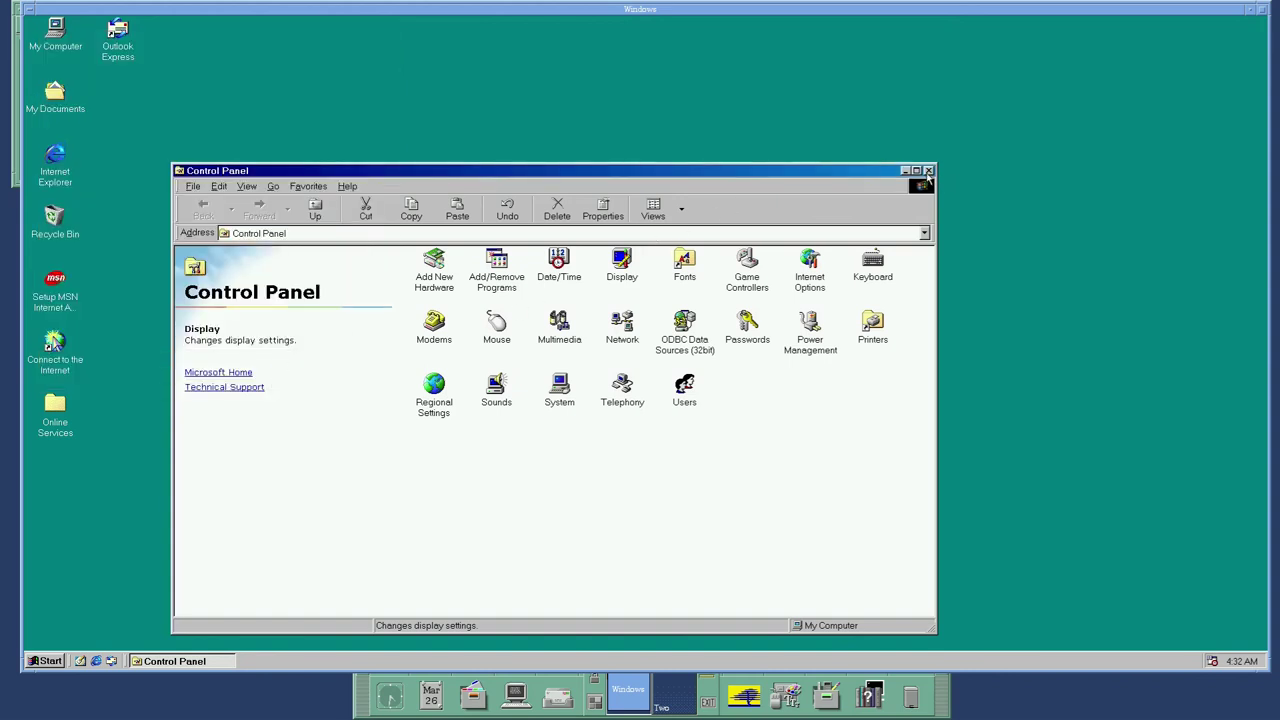
pyautogui.click(928, 171)
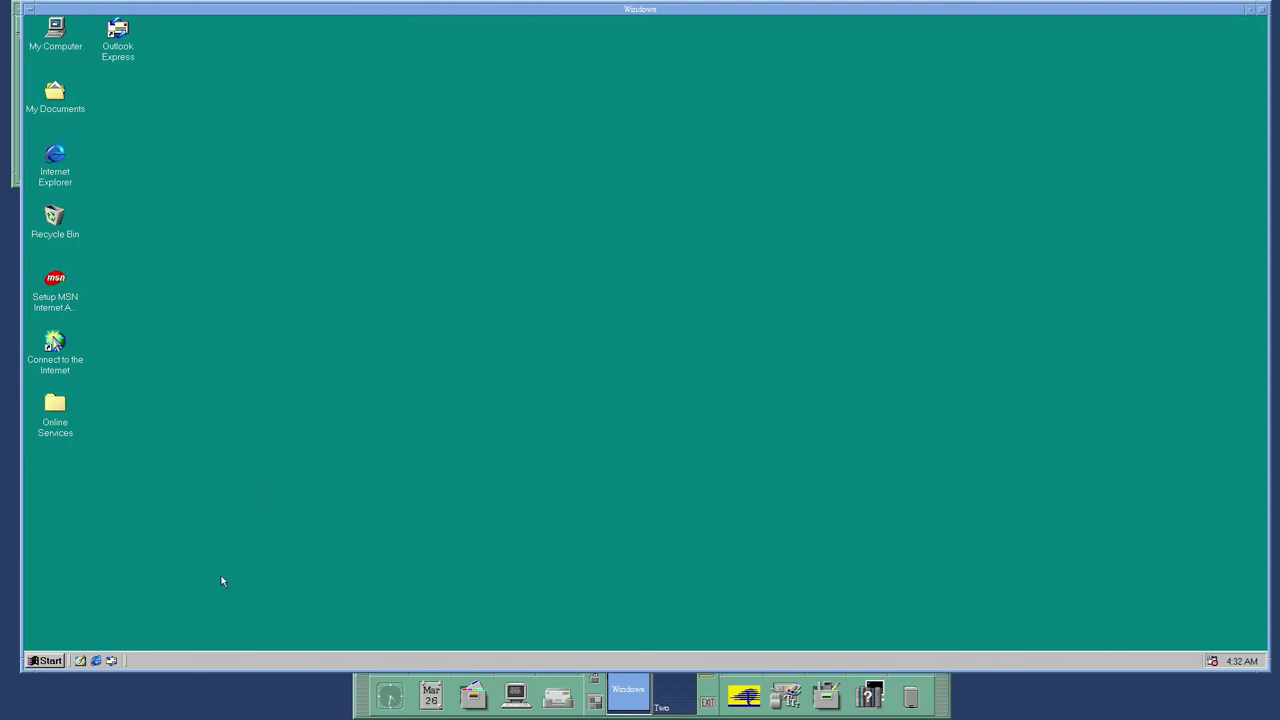
# Shut down the Windows 98 session
pyautogui.click(50, 661)
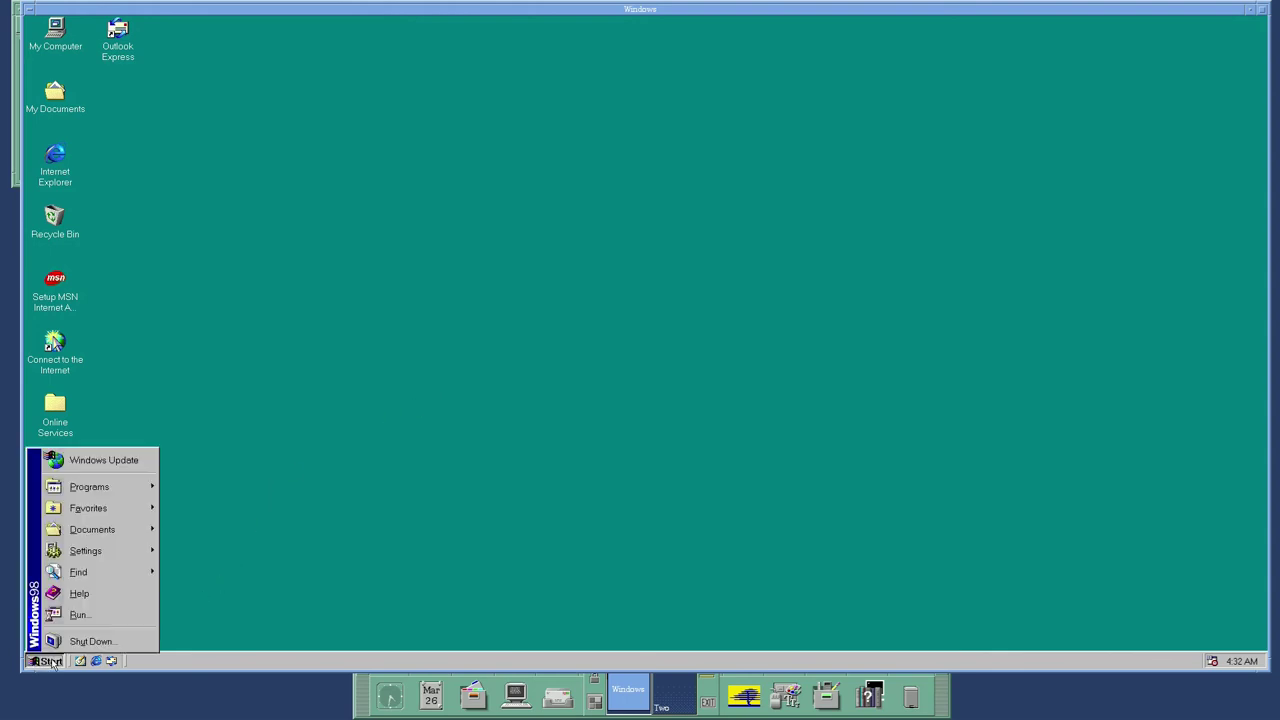
pyautogui.click(82, 648)
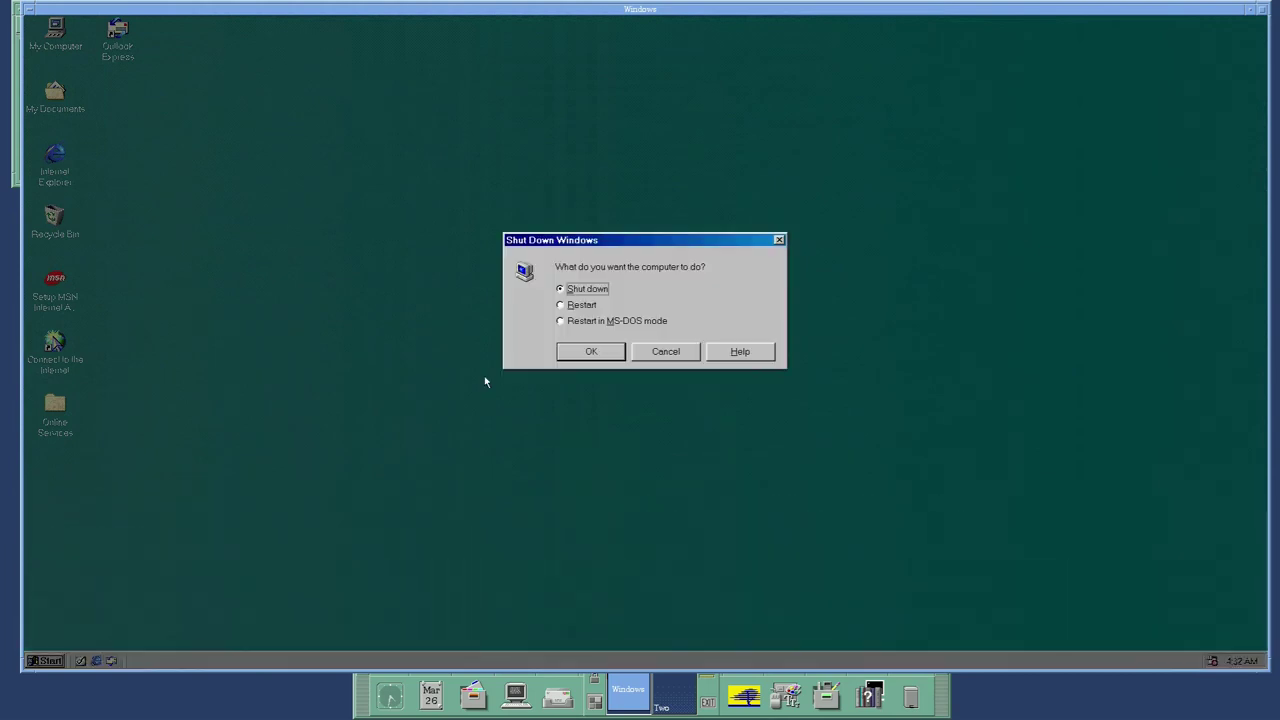
pyautogui.click(590, 352)
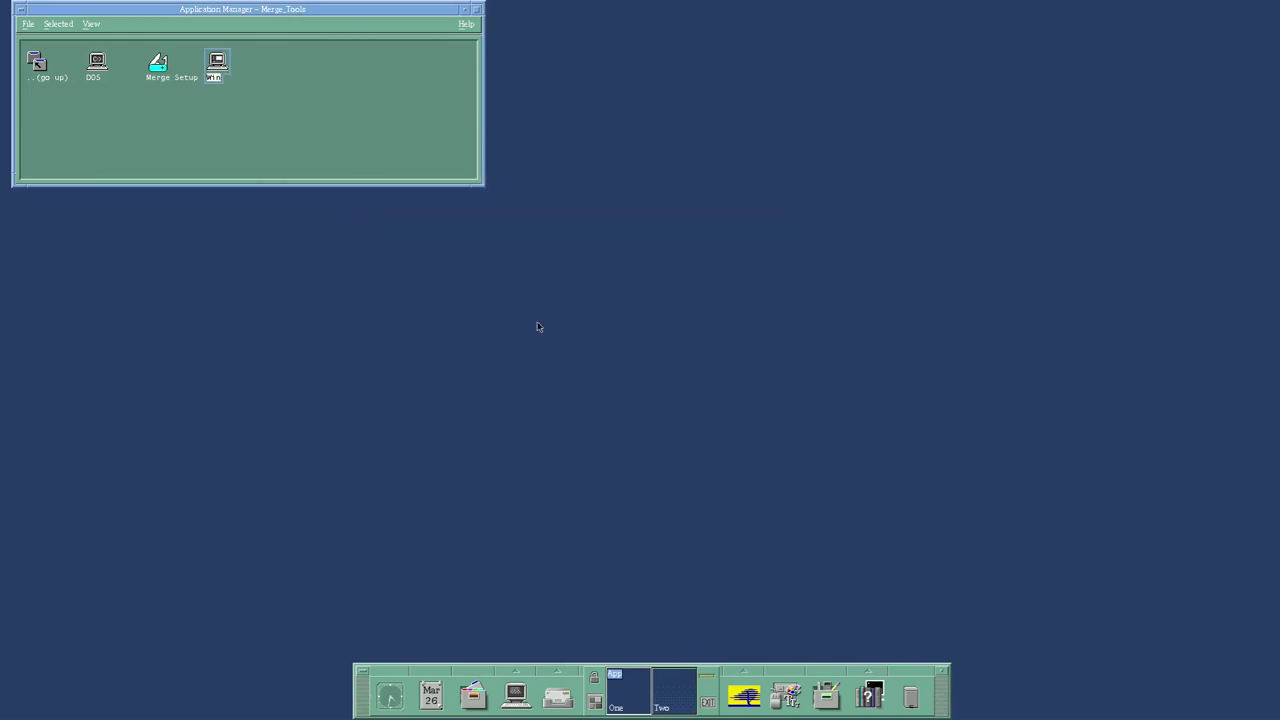
# Close the Application Manager's Merge_Tools window and log out of the UnixWare desktop, saving the current session
pyautogui.doubleClick(23, 13)
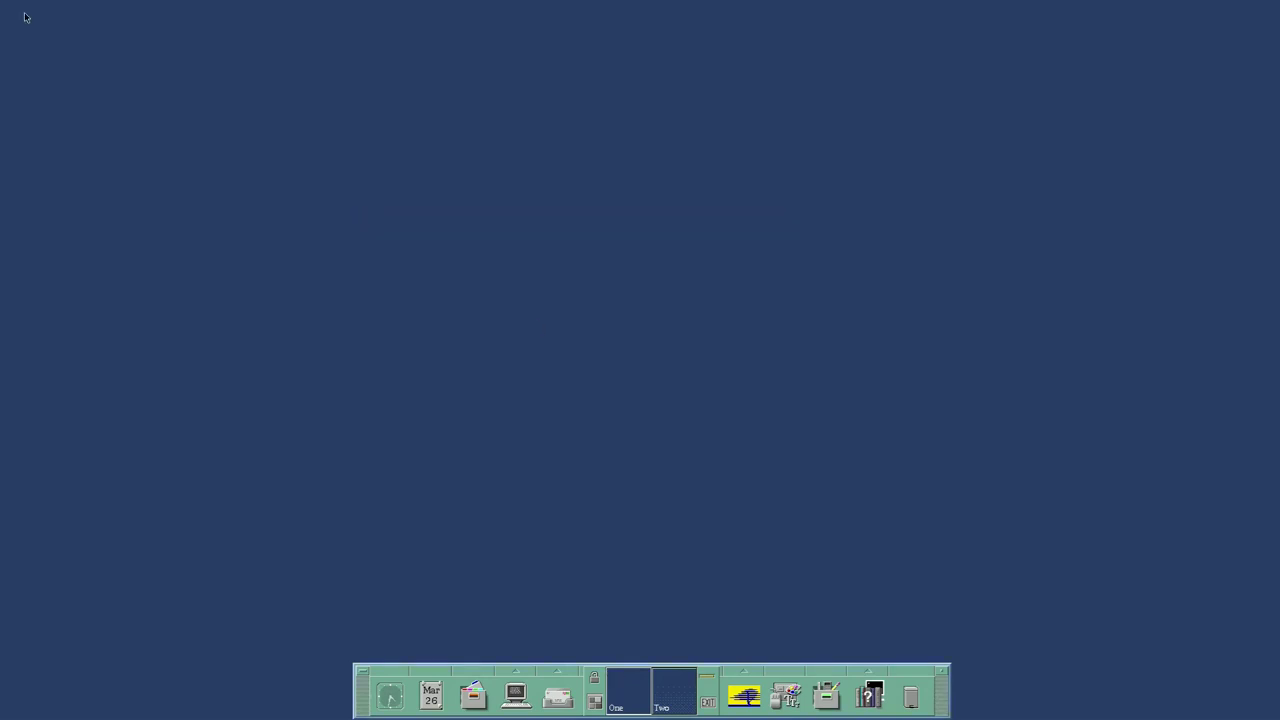
pyautogui.click(714, 708)
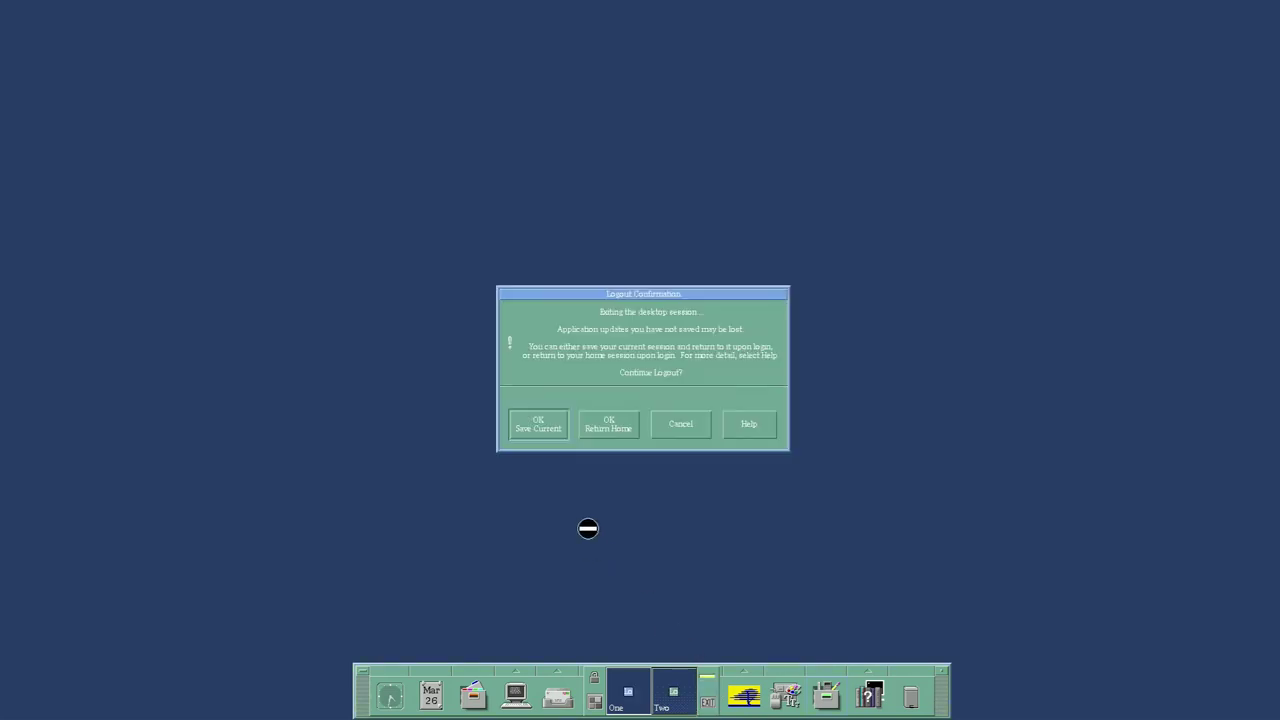
pyautogui.click(532, 423)
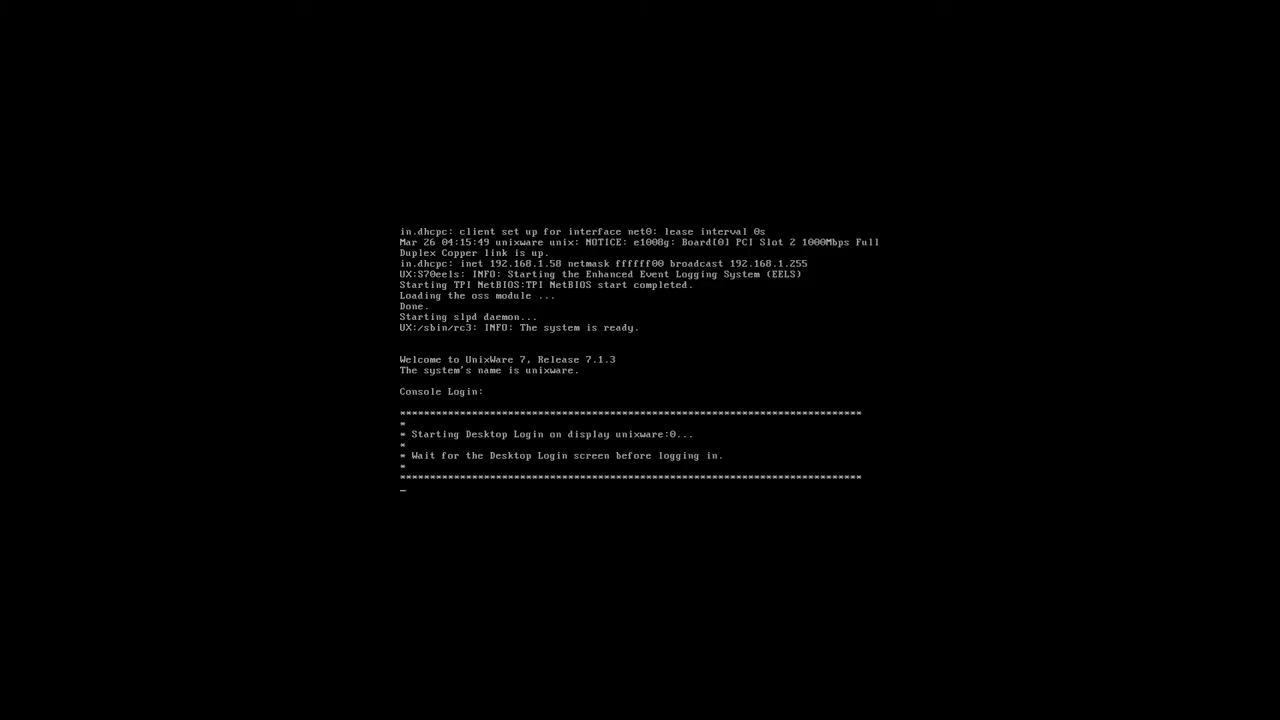